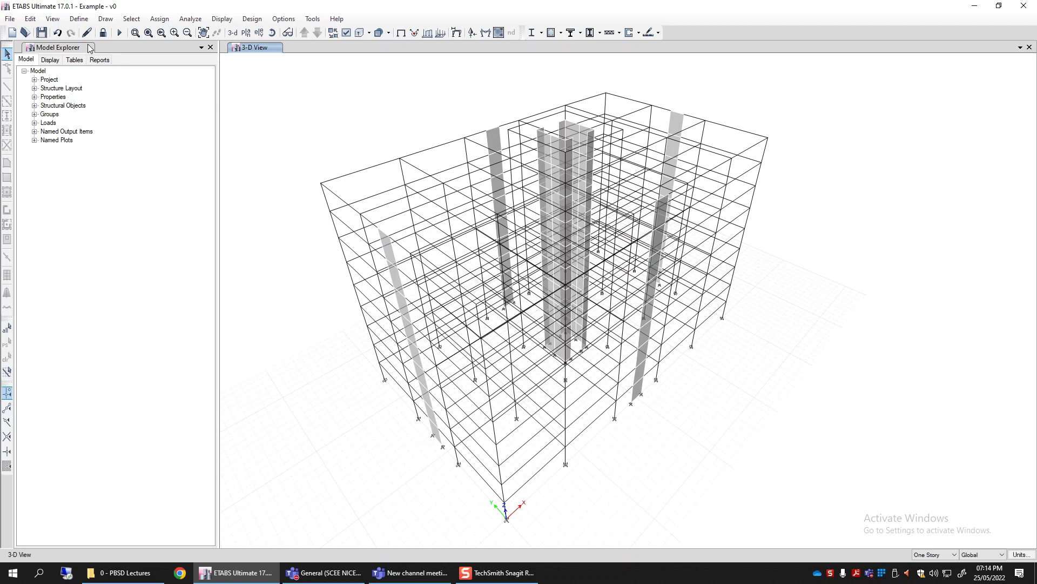
- Open the frame/wall nonlinear hinge definitions and compare the user-defined hinge B40H13 with the generated hinges B1H1 to B1H3
{"action": "left_click", "coordinate": [78, 19]}
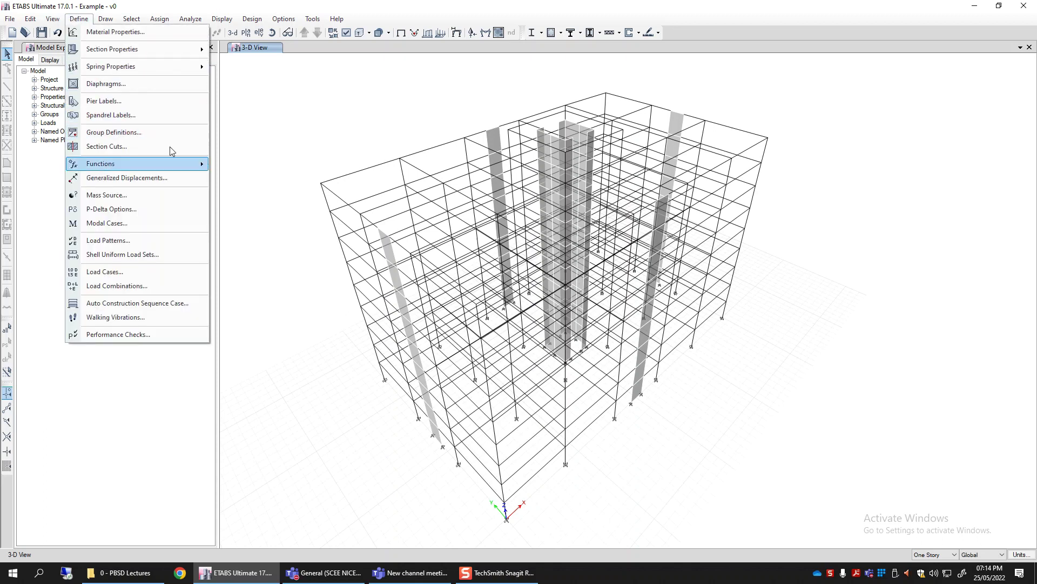
{"action": "mouse_move", "coordinate": [166, 54]}
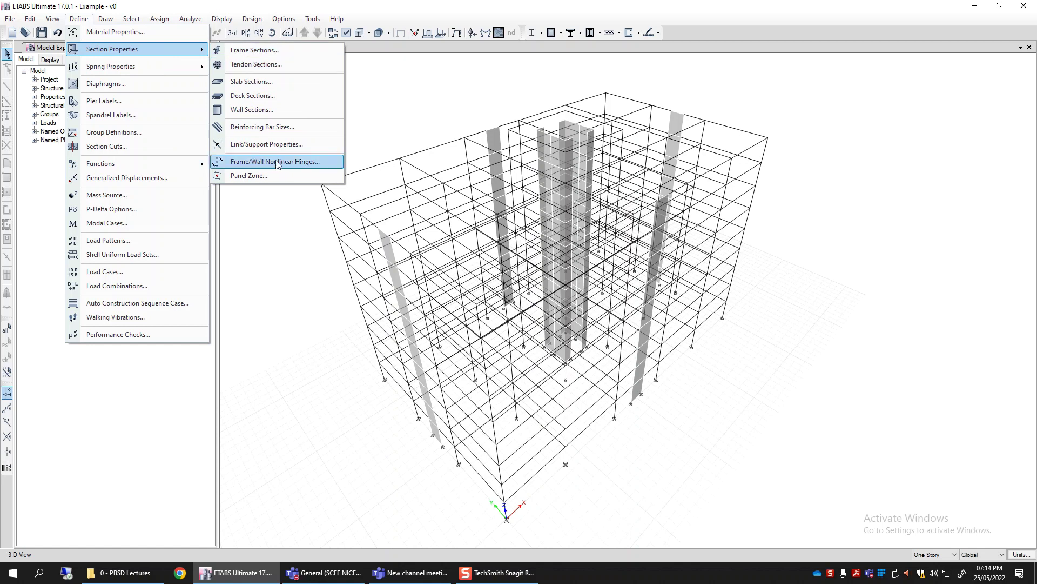
{"action": "left_click", "coordinate": [300, 161]}
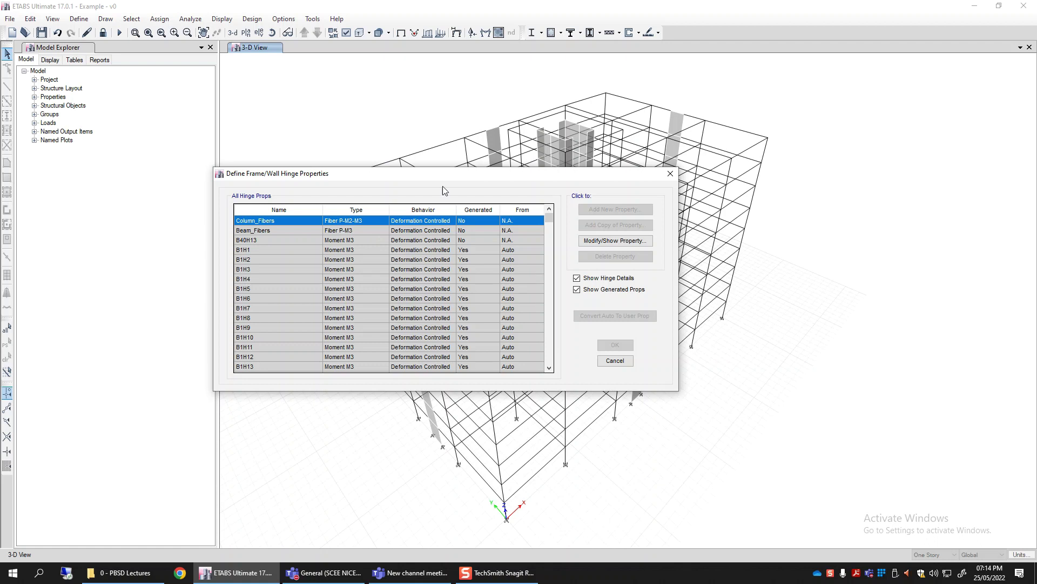
{"action": "left_click_drag", "start_coordinate": [463, 181], "coordinate": [608, 246]}
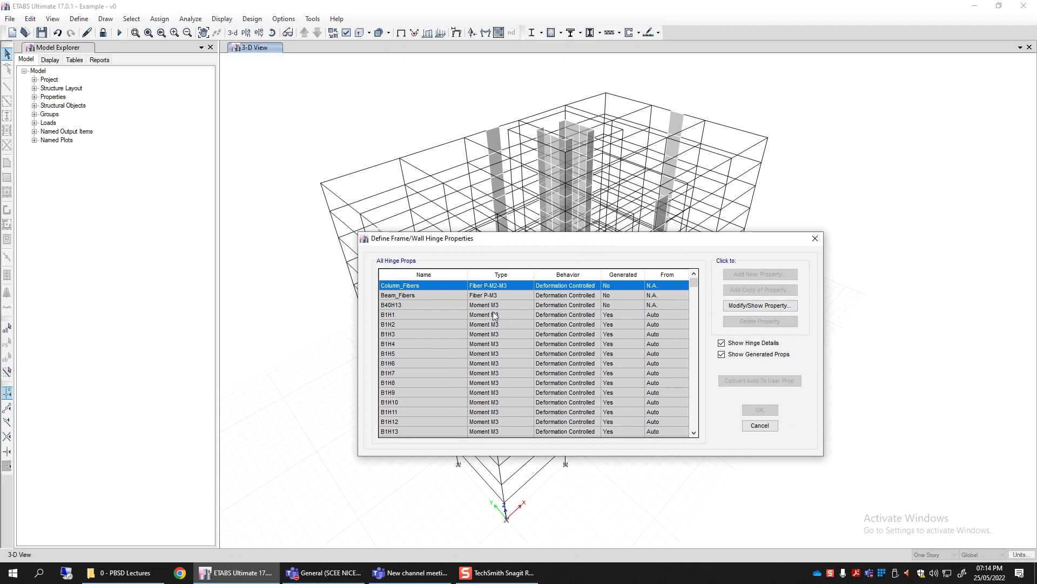
{"action": "left_click", "coordinate": [395, 306]}
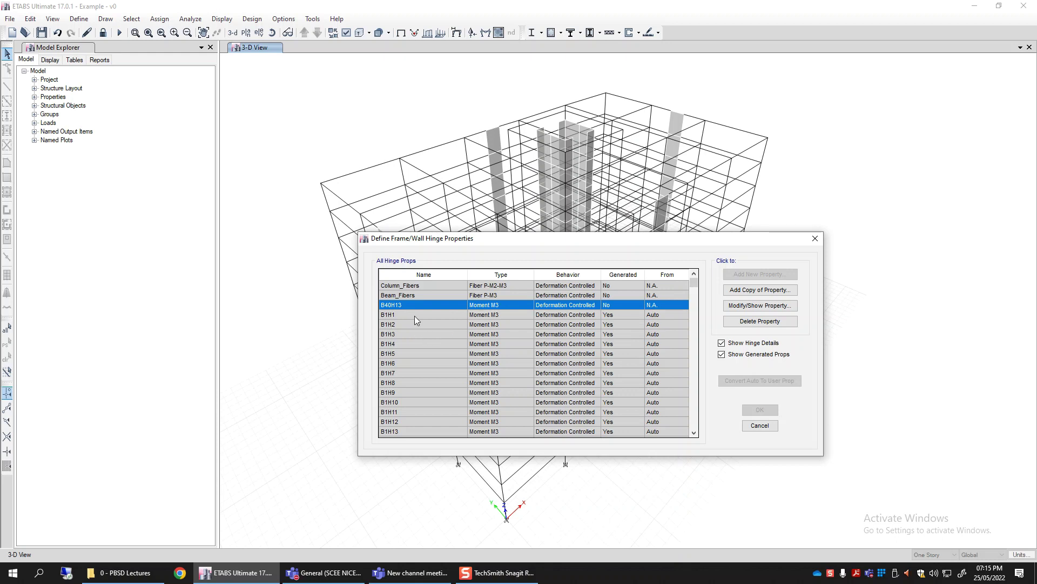
{"action": "left_click", "coordinate": [395, 315]}
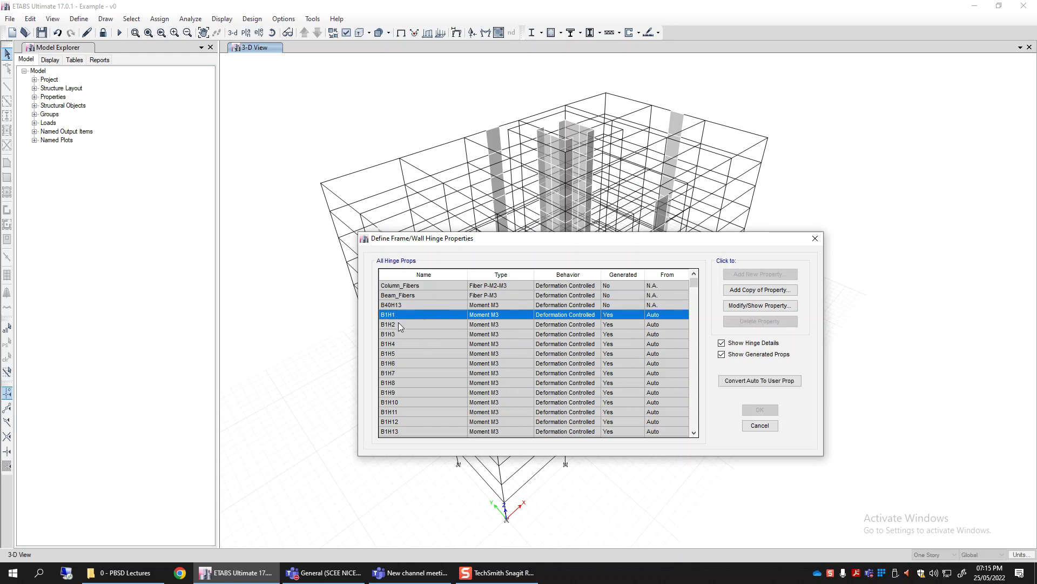
{"action": "left_click", "coordinate": [399, 325]}
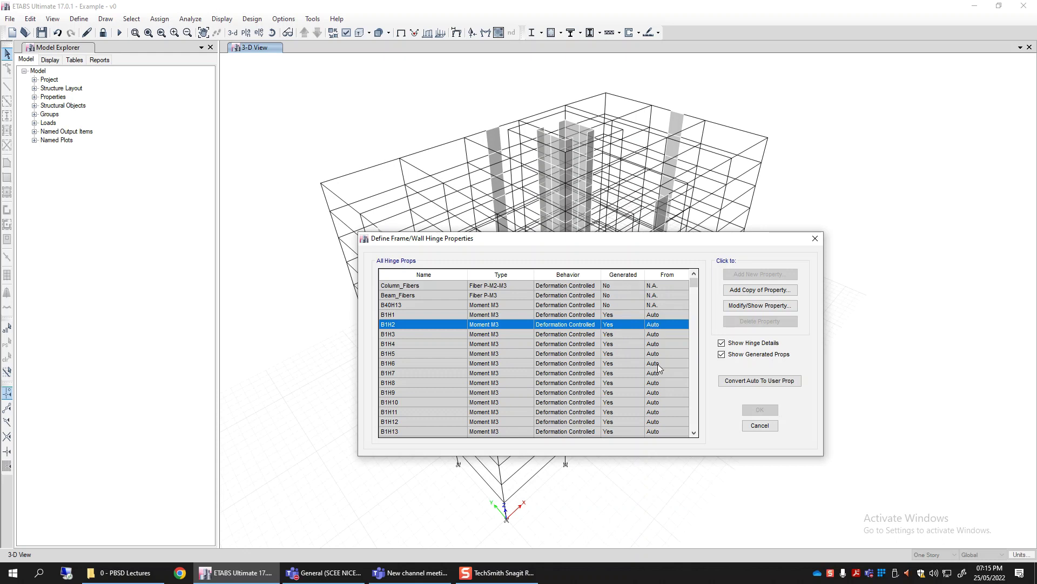
{"action": "left_click", "coordinate": [657, 334]}
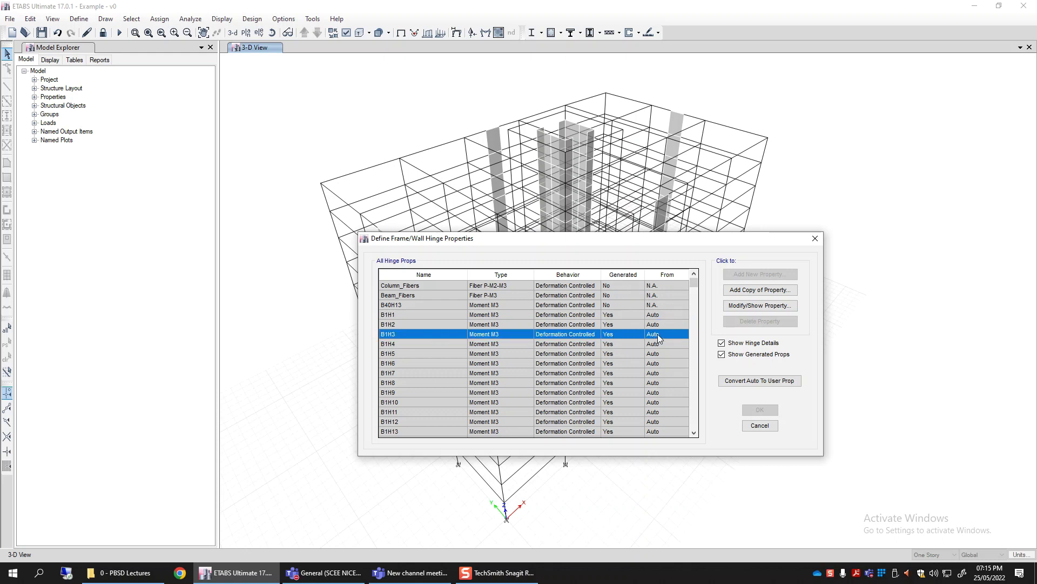
{"action": "left_click", "coordinate": [502, 308]}
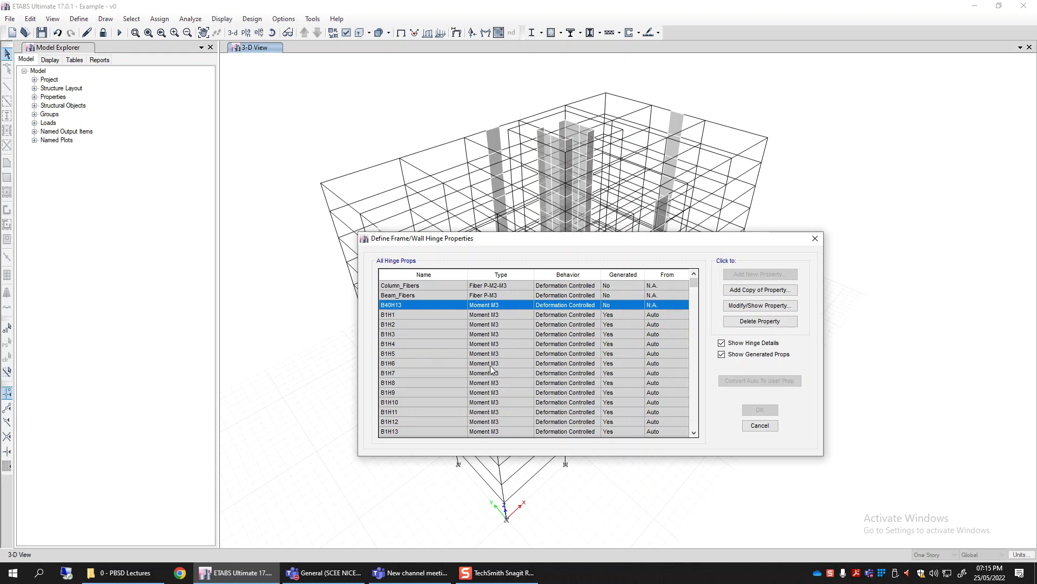
{"action": "left_click", "coordinate": [509, 312]}
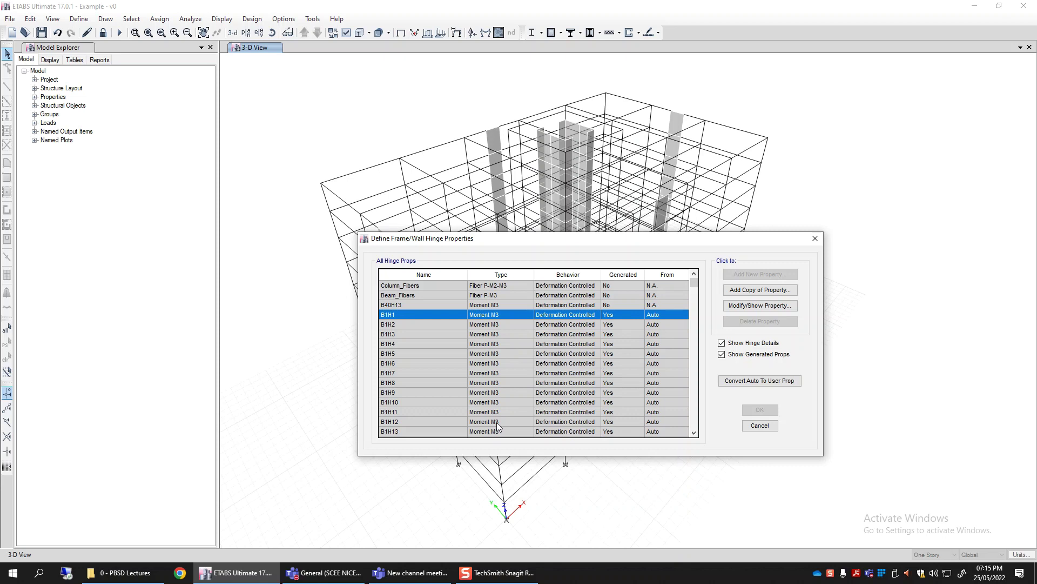
- Review the moment-rotation backbone, scaling and acceptance criteria of generated hinge B1H2, and close its property data without changes
{"action": "left_click", "coordinate": [491, 324]}
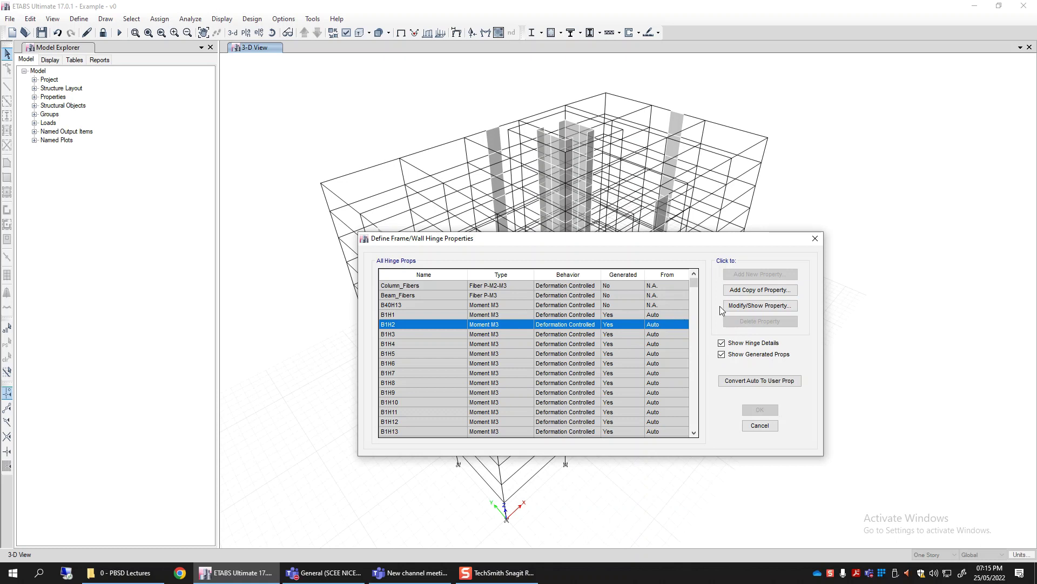
{"action": "left_click", "coordinate": [750, 309]}
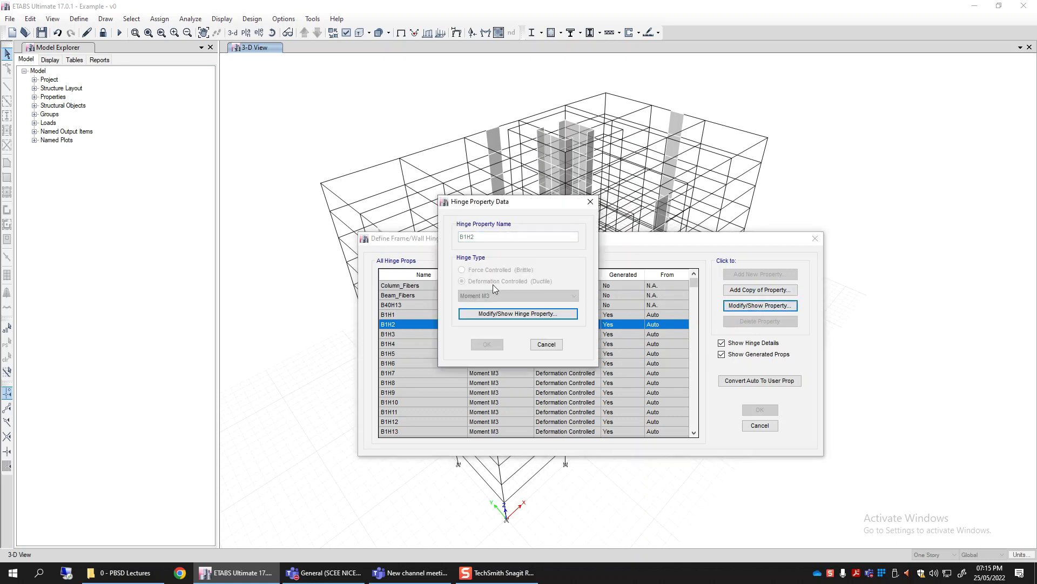
{"action": "left_click", "coordinate": [545, 319]}
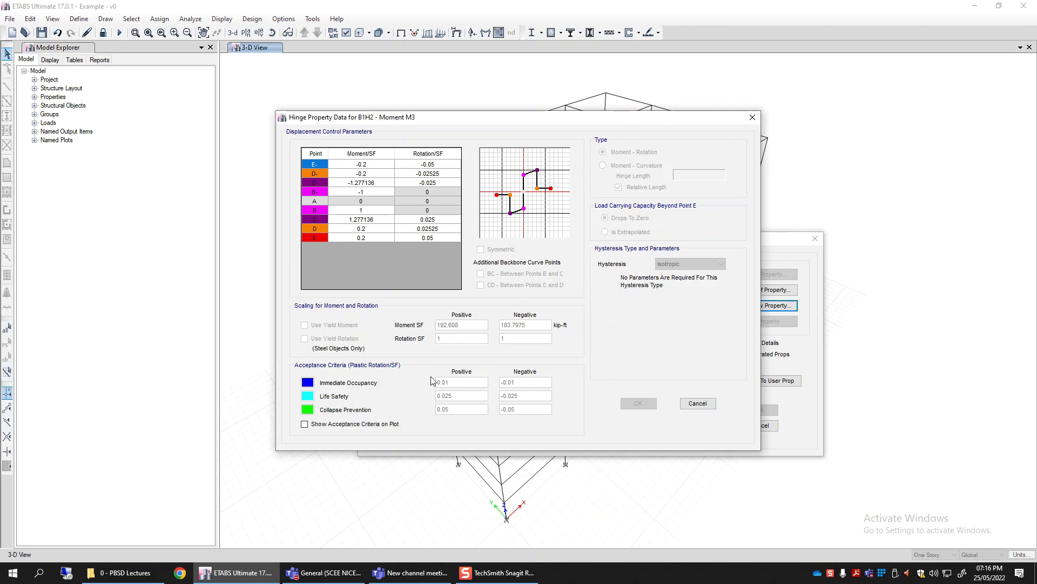
{"action": "left_click_drag", "start_coordinate": [468, 121], "coordinate": [489, 100]}
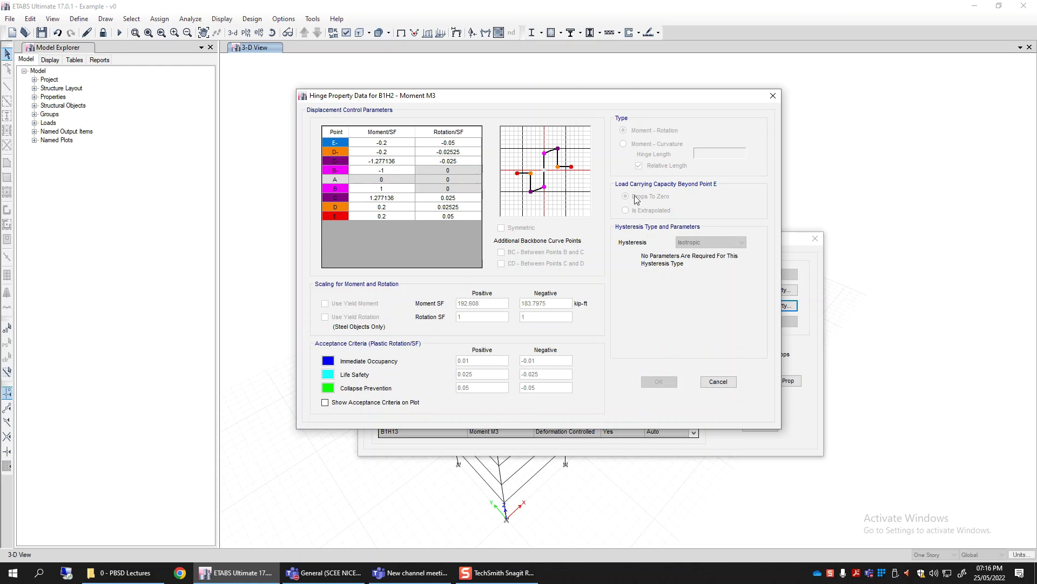
{"action": "left_click", "coordinate": [717, 381]}
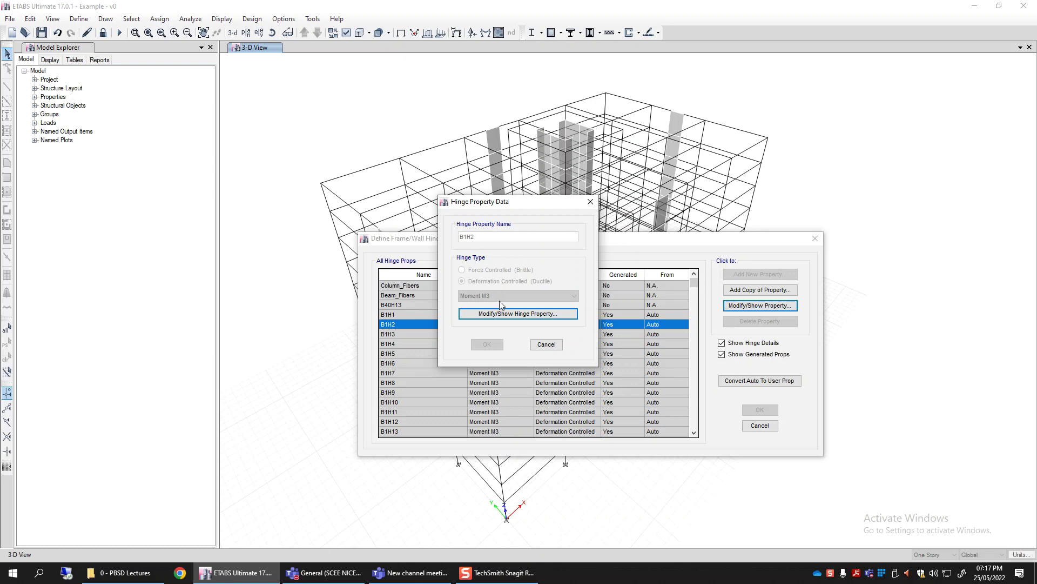
{"action": "left_click", "coordinate": [546, 344]}
- Browse further down the list of generated hinges and close the hinge definitions
{"action": "left_click", "coordinate": [757, 426]}
{"action": "scroll", "coordinate": [515, 386], "scroll_direction": "down", "scroll_amount": 15}
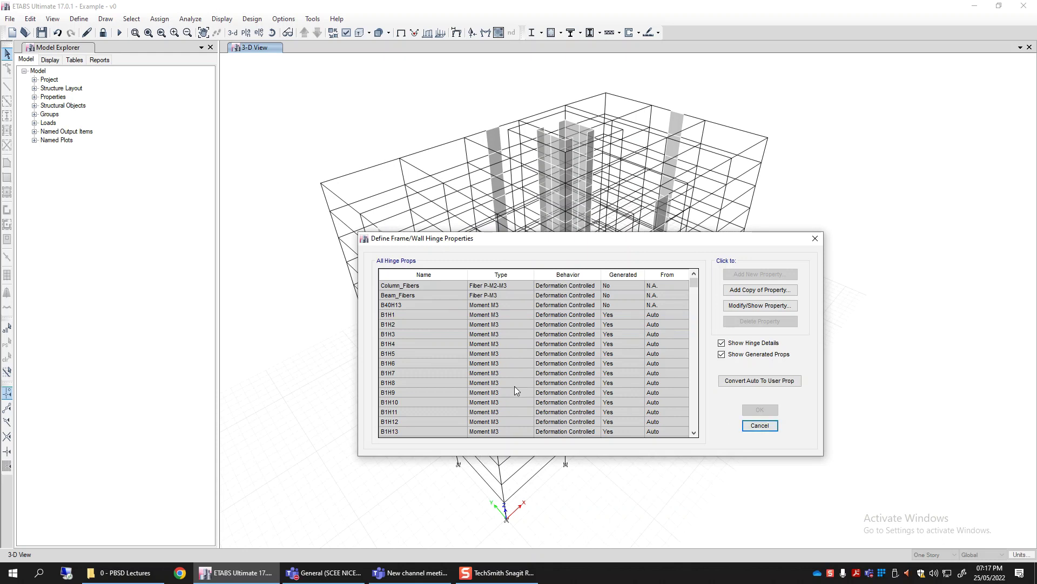
{"action": "scroll", "coordinate": [514, 386], "scroll_direction": "down", "scroll_amount": 5}
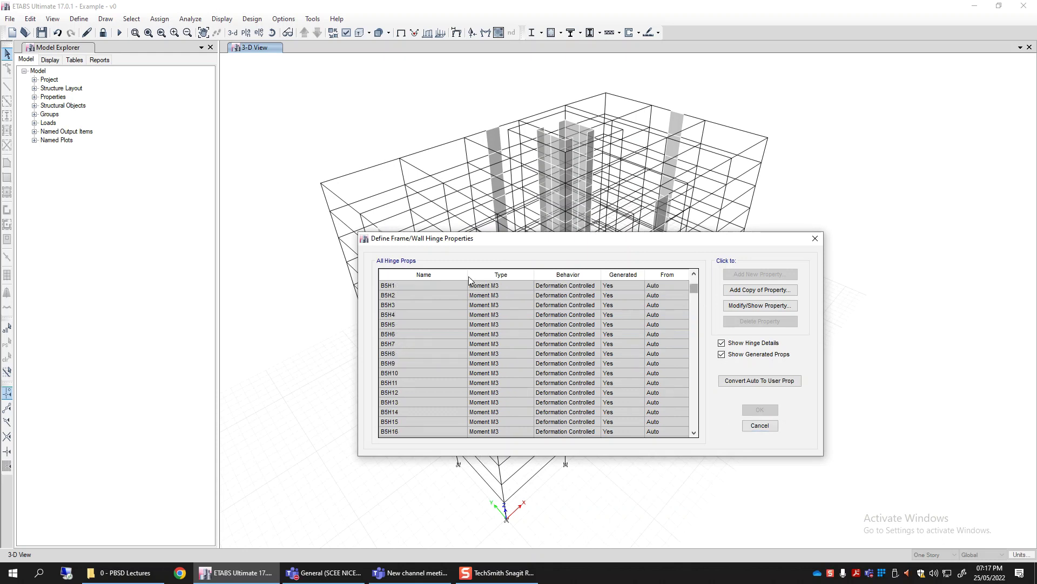
{"action": "left_click", "coordinate": [760, 426]}
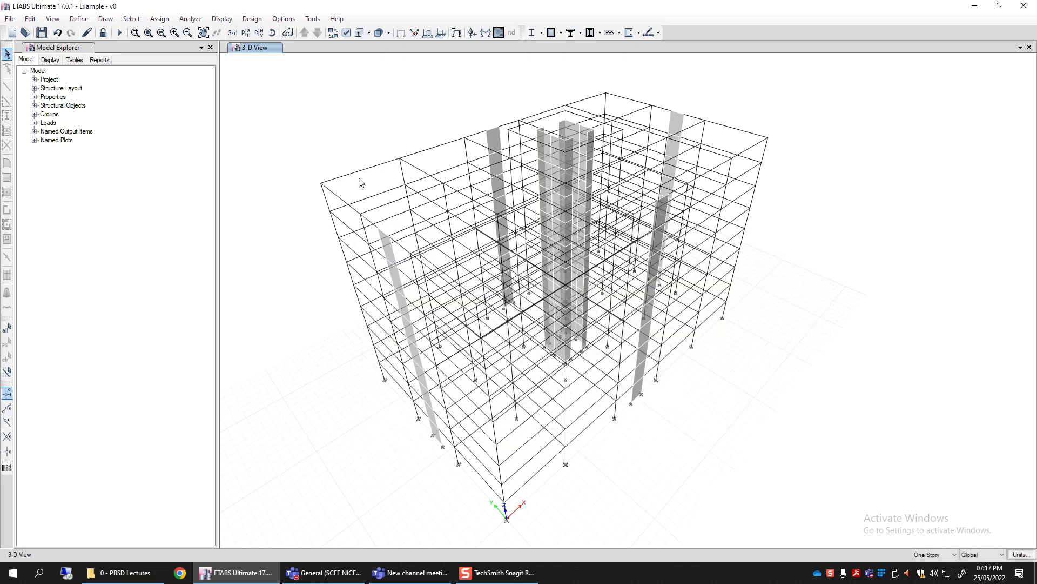
- Inspect the two hinges assigned to Story9 beam B34 in its assignment information, close it and clear the beam selection
{"action": "left_click", "coordinate": [358, 172]}
{"action": "right_click", "coordinate": [356, 173]}
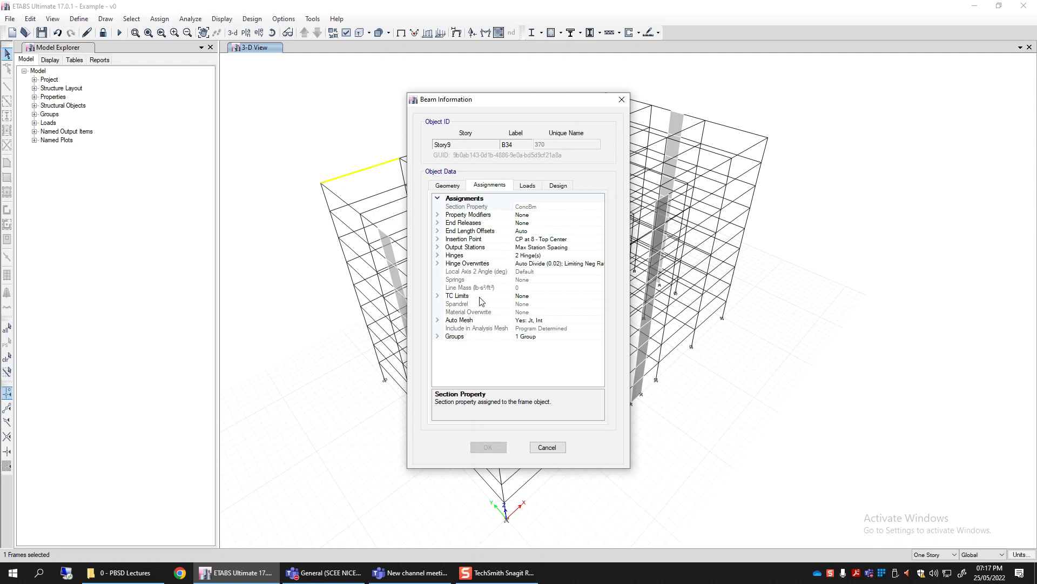
{"action": "left_click", "coordinate": [438, 257]}
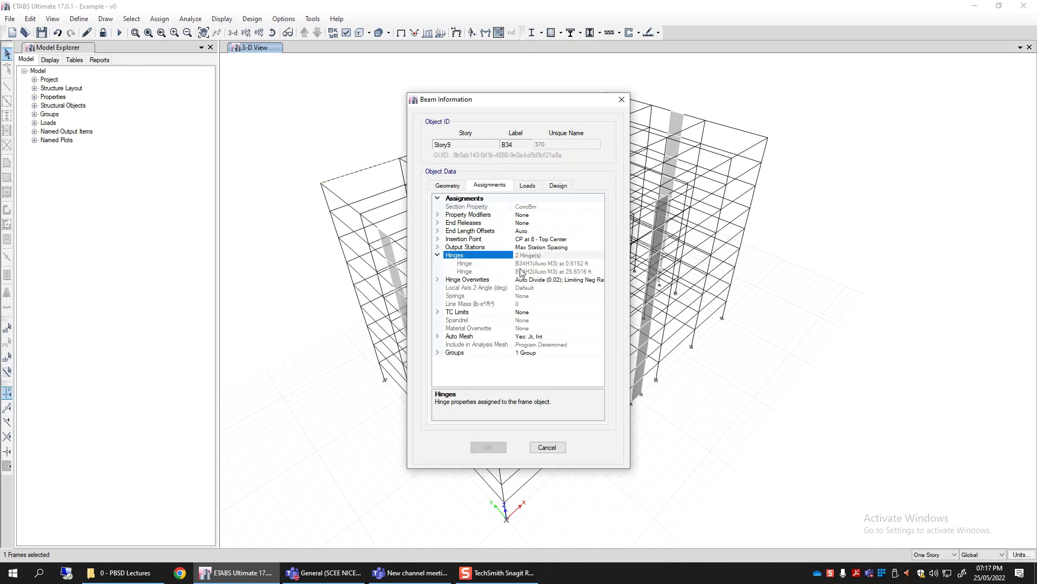
{"action": "left_click", "coordinate": [539, 264]}
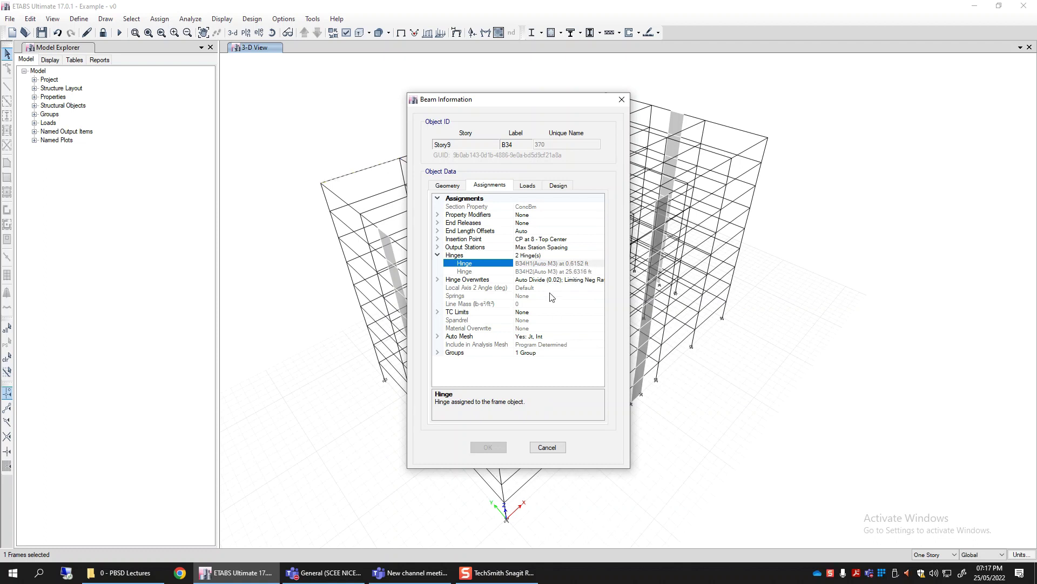
{"action": "left_click", "coordinate": [471, 271]}
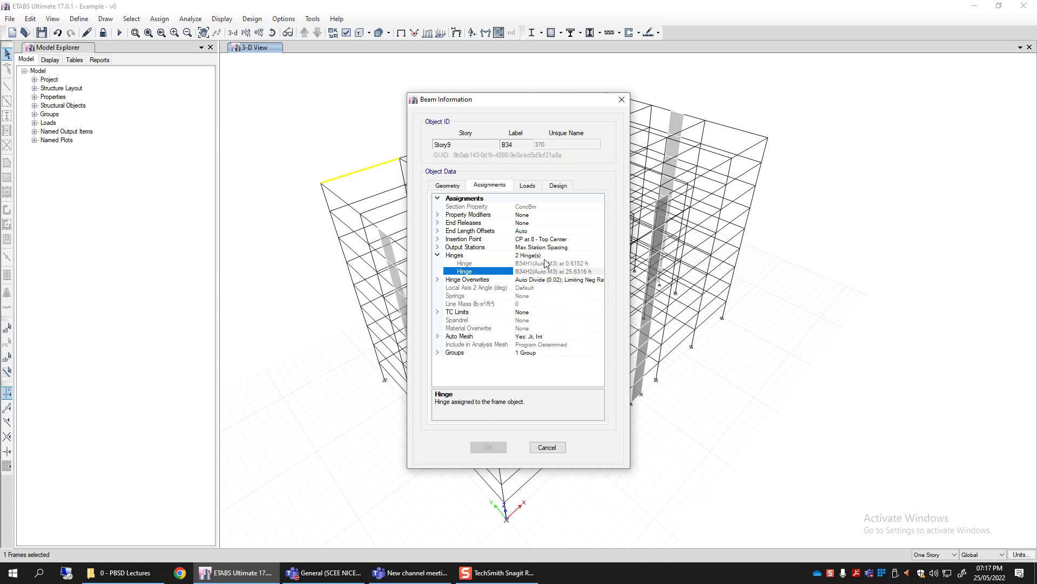
{"action": "left_click", "coordinate": [544, 264]}
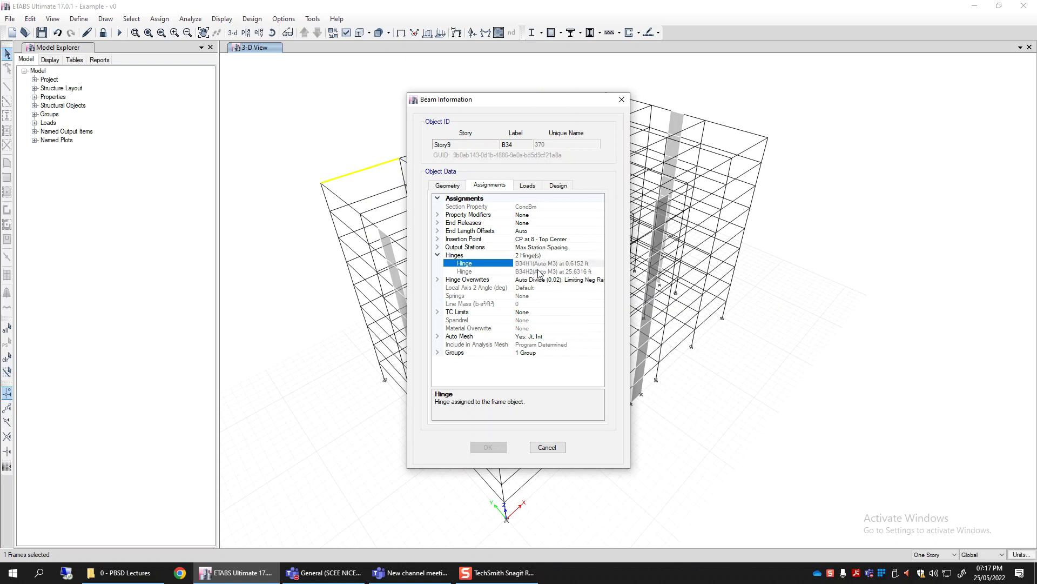
{"action": "left_click", "coordinate": [540, 272]}
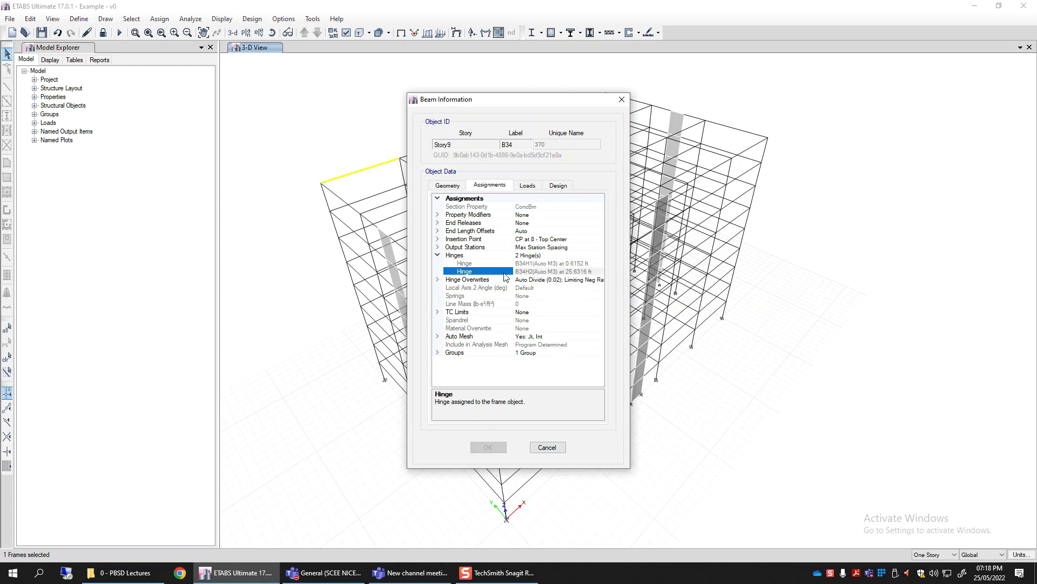
{"action": "left_click", "coordinate": [560, 448]}
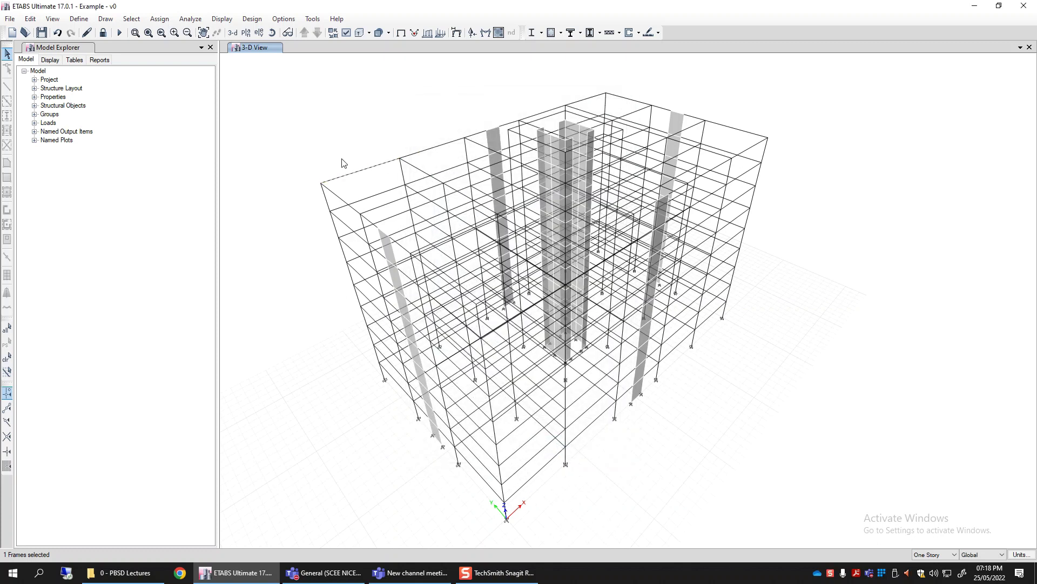
{"action": "left_click", "coordinate": [356, 173]}
- Open the Northridge Ground Motion-1 nonlinear modal (FNA) load case from the load case definitions
{"action": "left_click", "coordinate": [79, 20]}
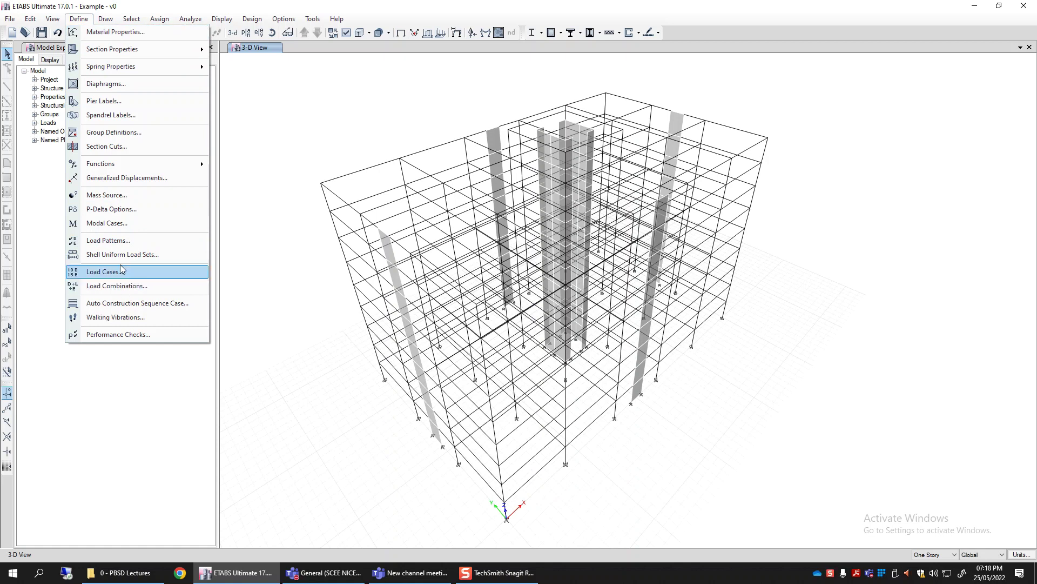
{"action": "left_click", "coordinate": [137, 273]}
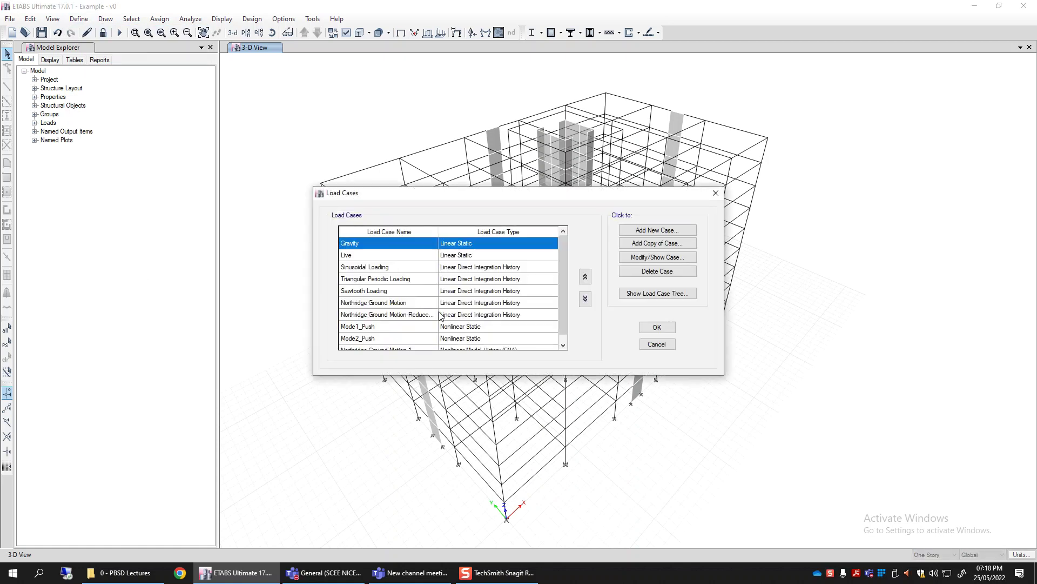
{"action": "scroll", "coordinate": [502, 329], "scroll_direction": "down", "scroll_amount": 1}
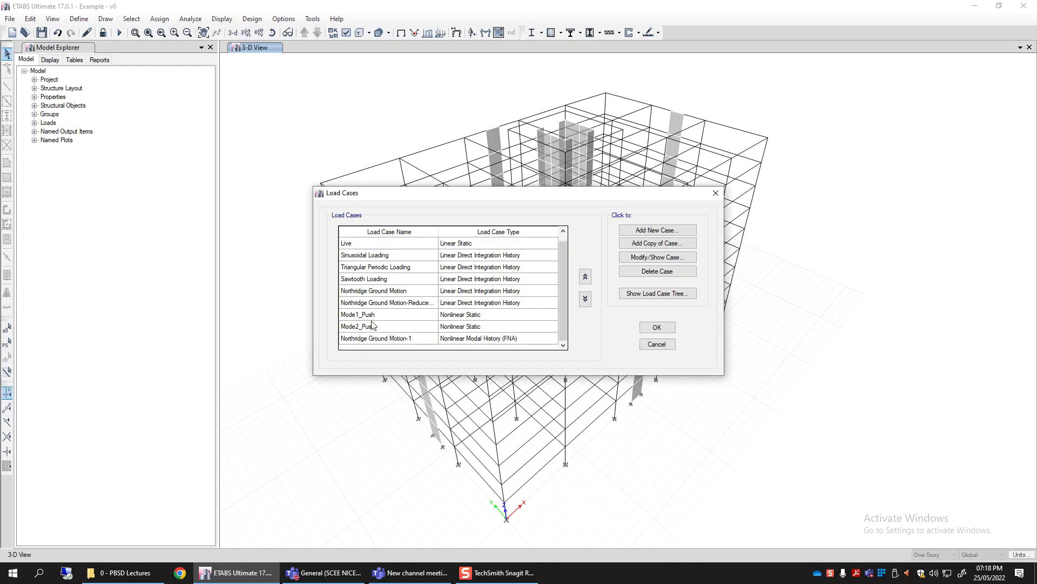
{"action": "left_click", "coordinate": [355, 341]}
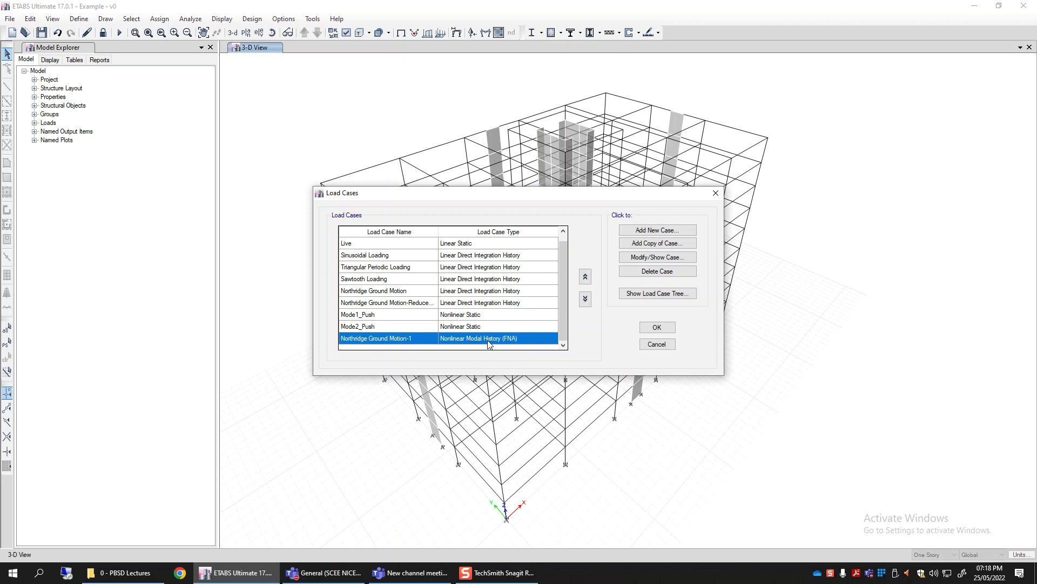
{"action": "left_click", "coordinate": [644, 259]}
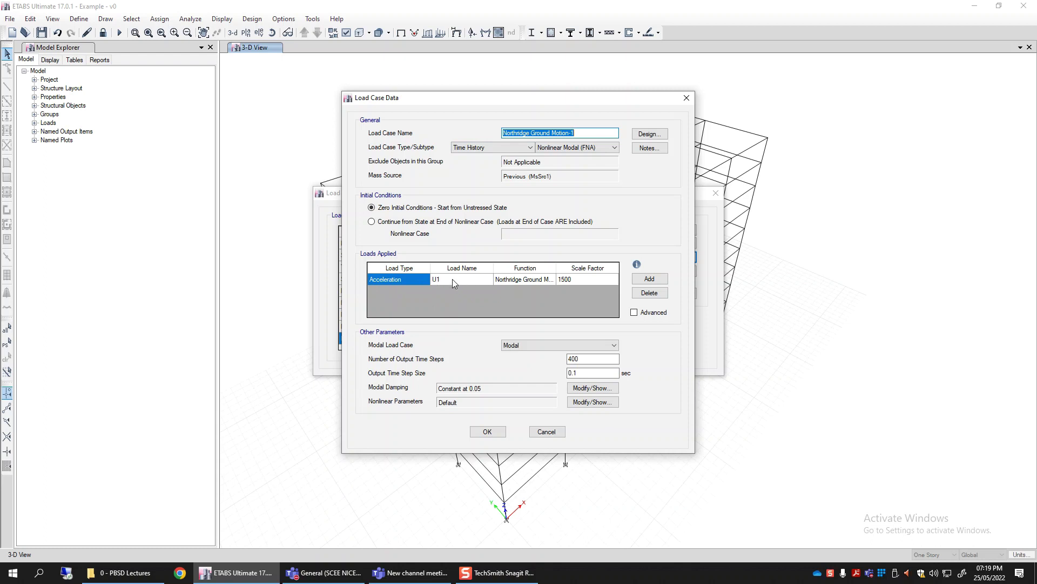
- Examine the load name, function and scale factor of the acceleration load applied in the Northridge Ground Motion-1 case
{"action": "left_click", "coordinate": [485, 279]}
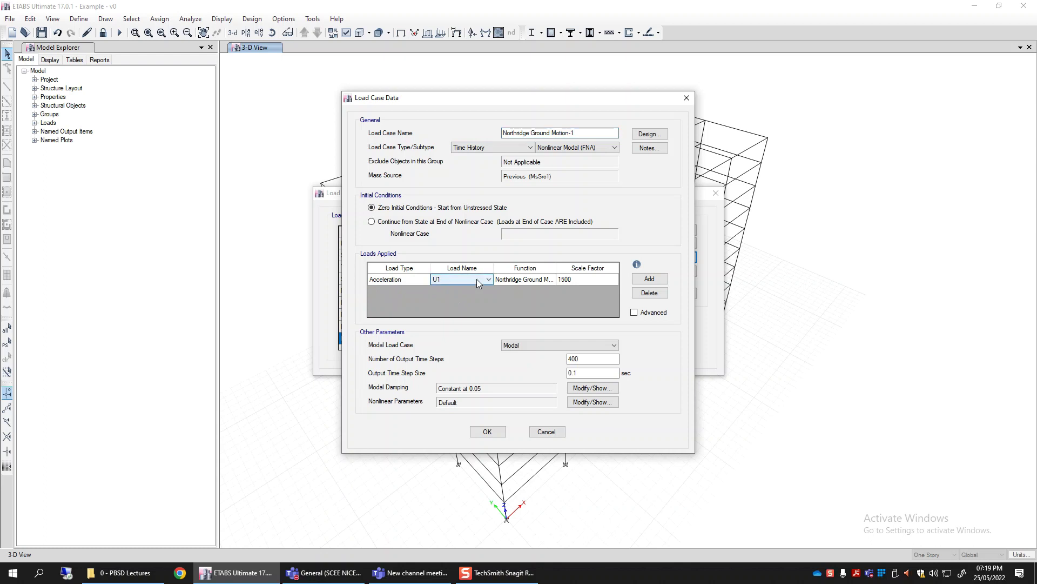
{"action": "left_click", "coordinate": [539, 279]}
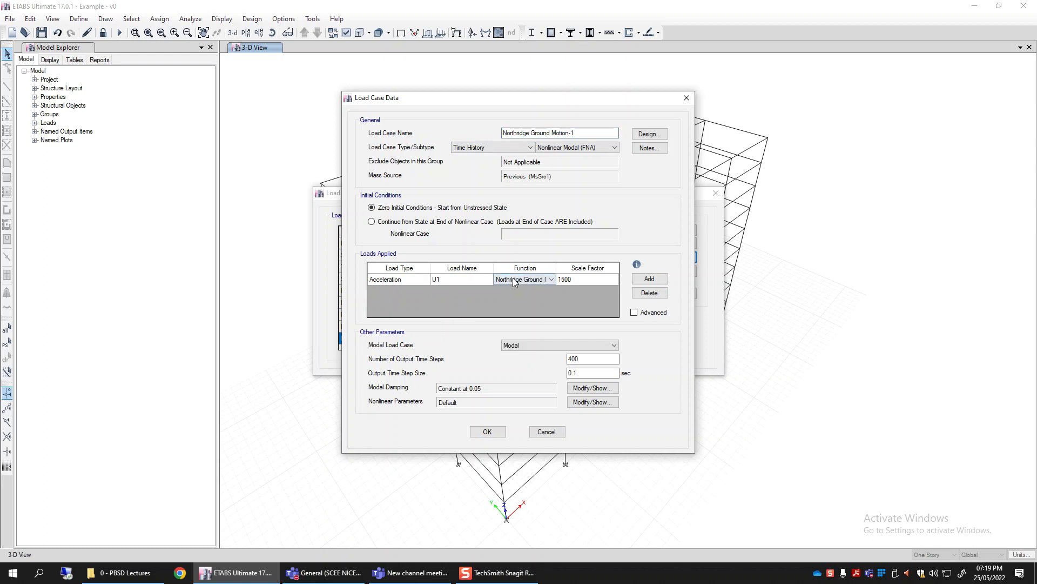
{"action": "left_click", "coordinate": [539, 280]}
{"action": "left_click", "coordinate": [514, 287]}
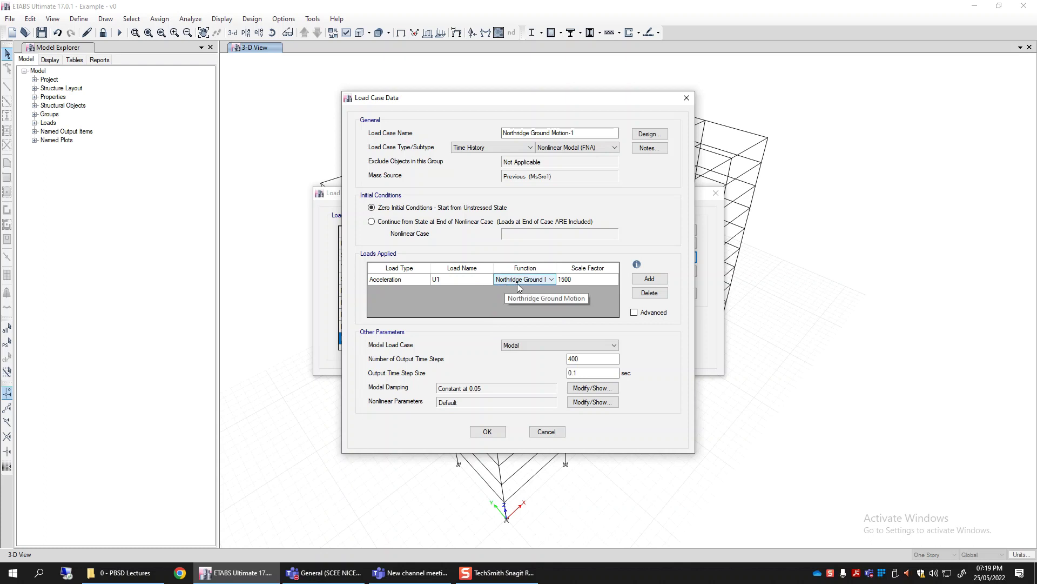
{"action": "left_click", "coordinate": [576, 278]}
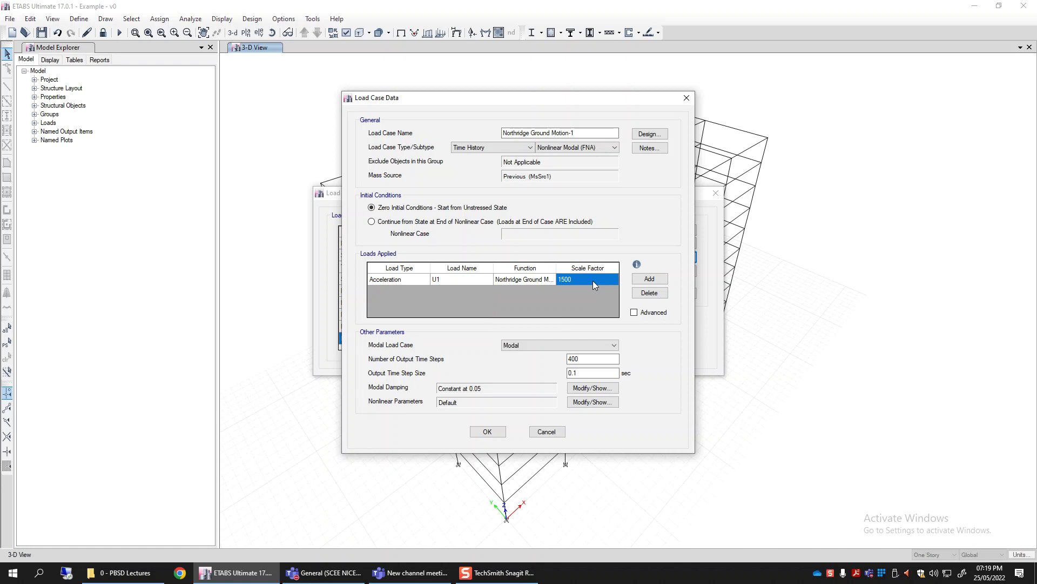
{"action": "left_click", "coordinate": [592, 280]}
{"action": "key", "text": "Return"}
{"action": "left_click", "coordinate": [572, 281]}
{"action": "left_click", "coordinate": [534, 281]}
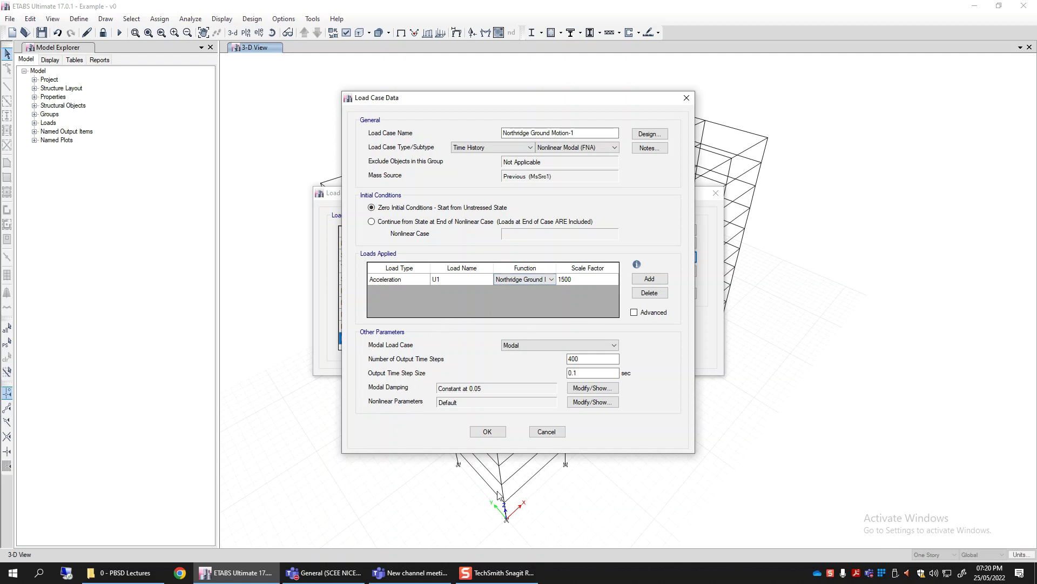
- Check the time history subtype options of Northridge Ground Motion-1, keep Nonlinear Modal (FNA), and close the load case definitions
{"action": "left_click", "coordinate": [579, 149]}
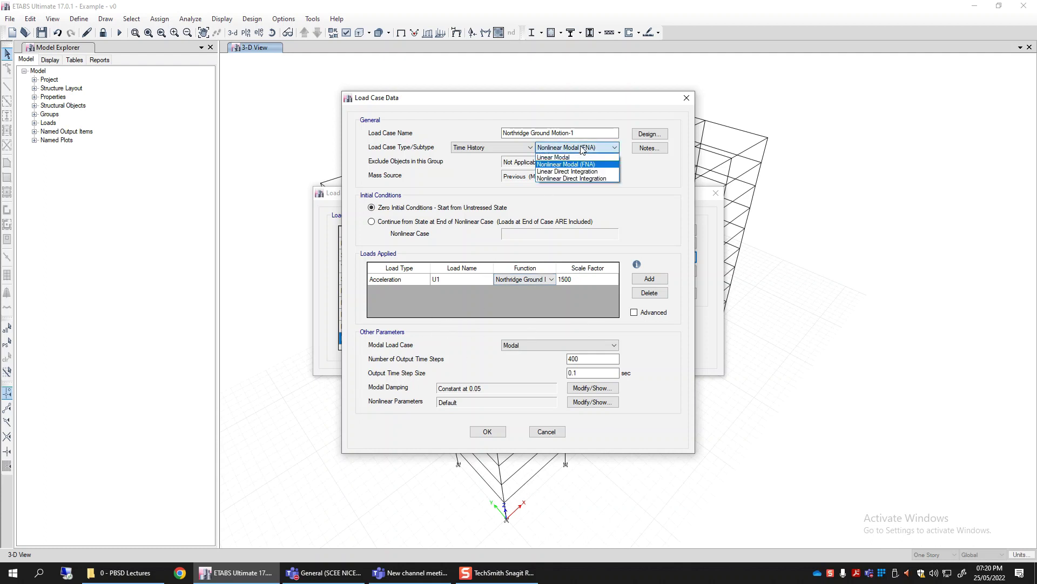
{"action": "left_click", "coordinate": [561, 163]}
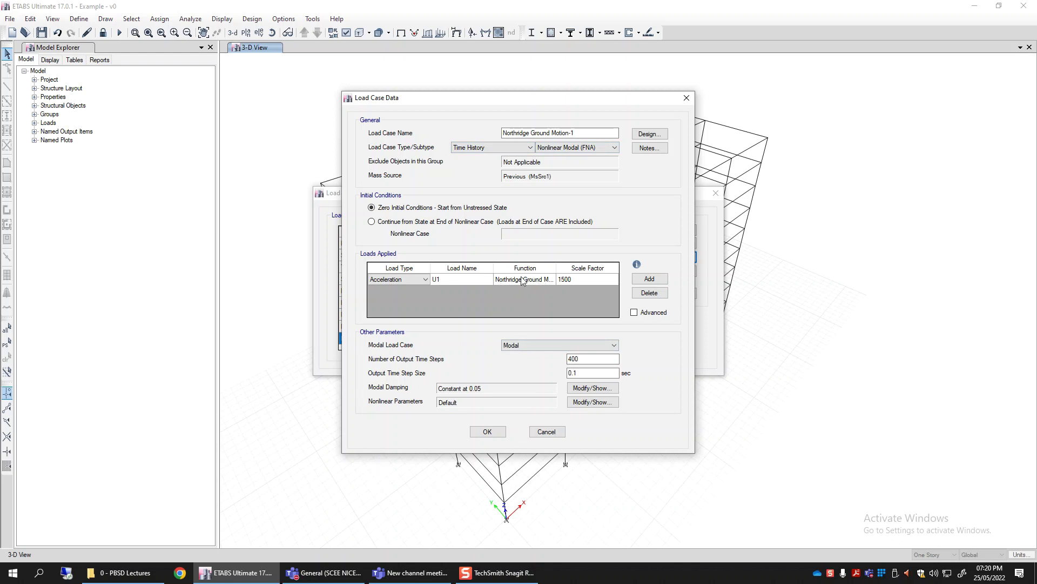
{"action": "left_click", "coordinate": [540, 431]}
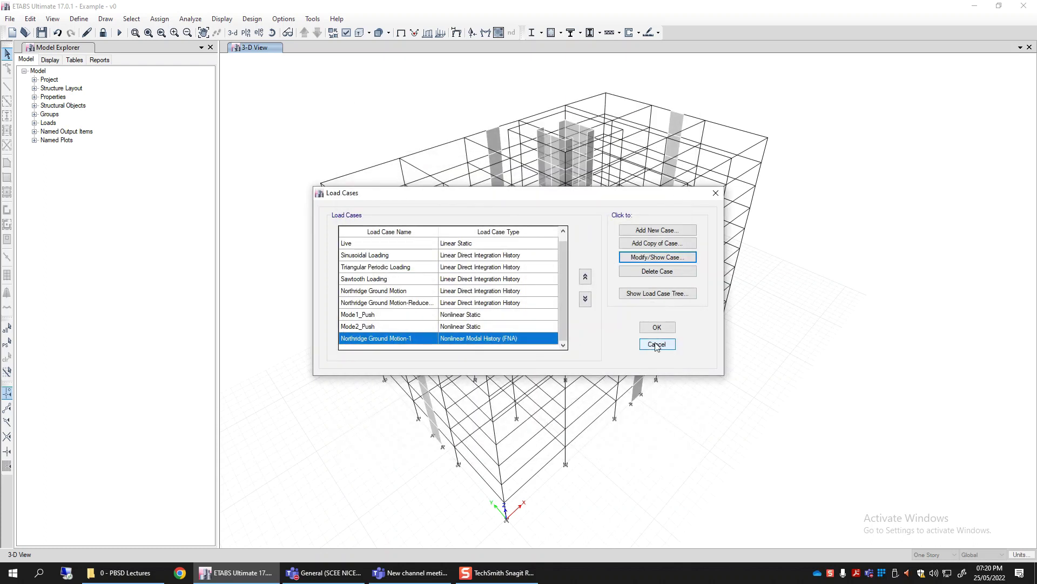
{"action": "left_click", "coordinate": [657, 344]}
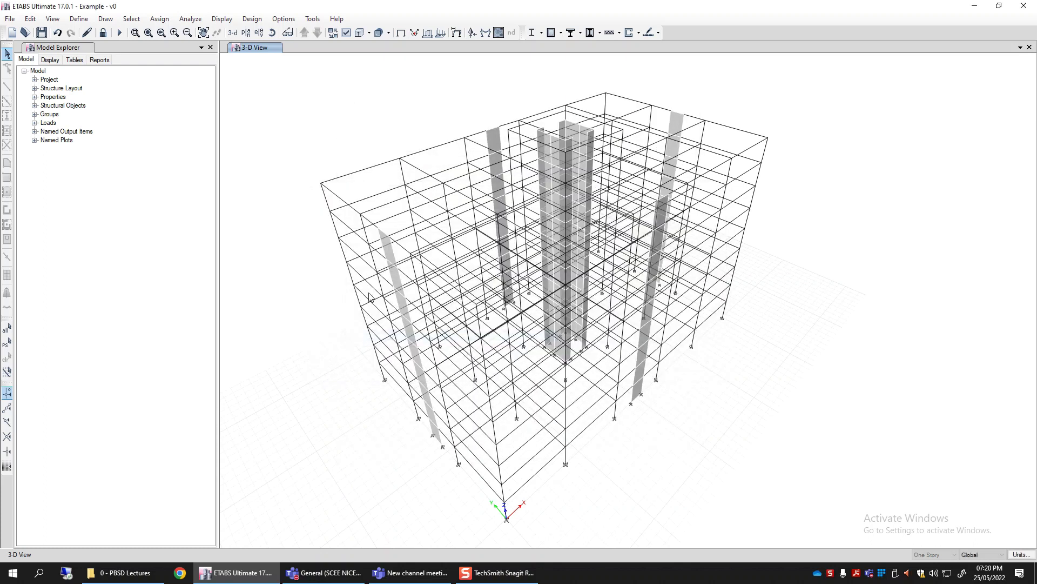
- Open the Northridge Ground Motion function from the time history function definitions
{"action": "left_click", "coordinate": [77, 18]}
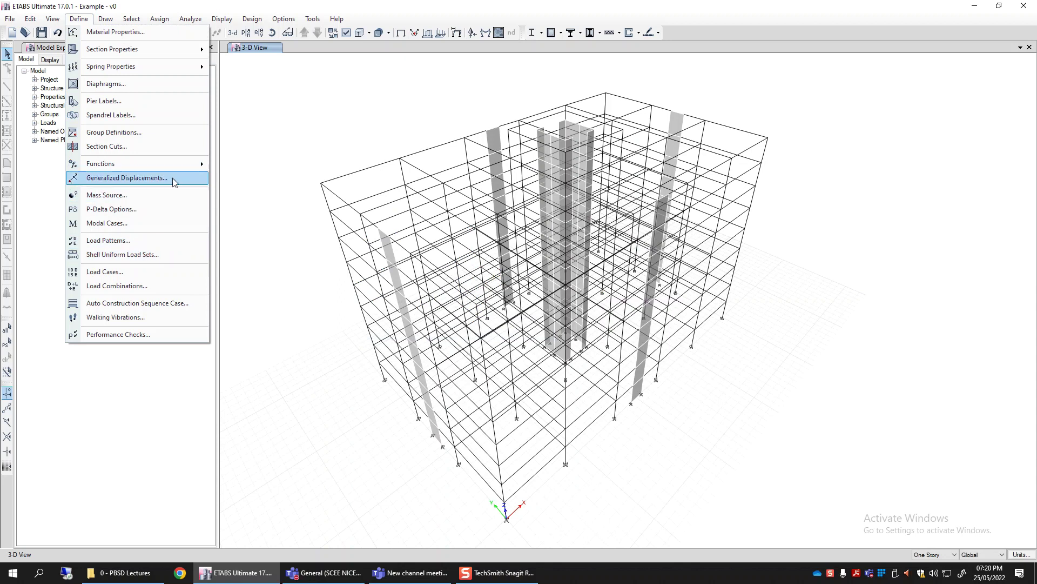
{"action": "mouse_move", "coordinate": [198, 164]}
{"action": "left_click", "coordinate": [238, 180]}
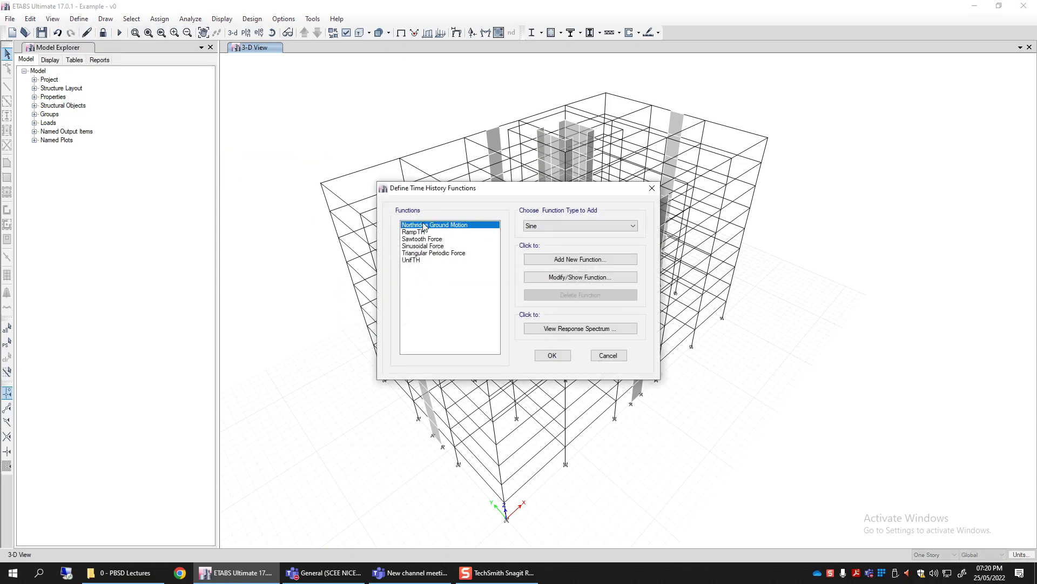
{"action": "left_click", "coordinate": [598, 279]}
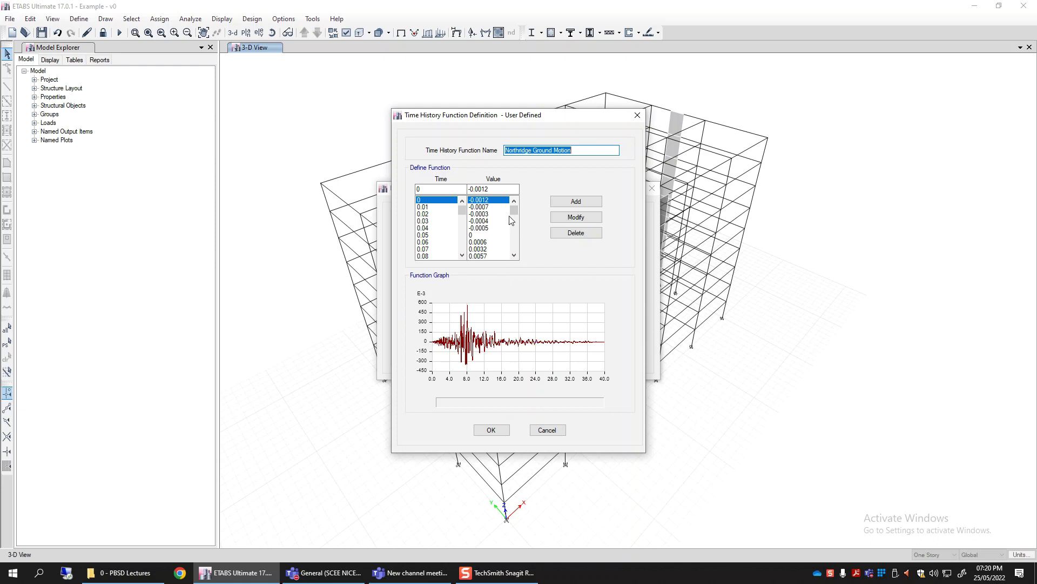
- Examine the first and last time and value records of the Northridge Ground Motion function and close the function definitions
{"action": "mouse_move", "coordinate": [462, 210]}
{"action": "left_mouse_down"}
{"action": "mouse_move", "coordinate": [462, 252]}
{"action": "mouse_move", "coordinate": [462, 211]}
{"action": "left_mouse_up"}
{"action": "left_click", "coordinate": [428, 256]}
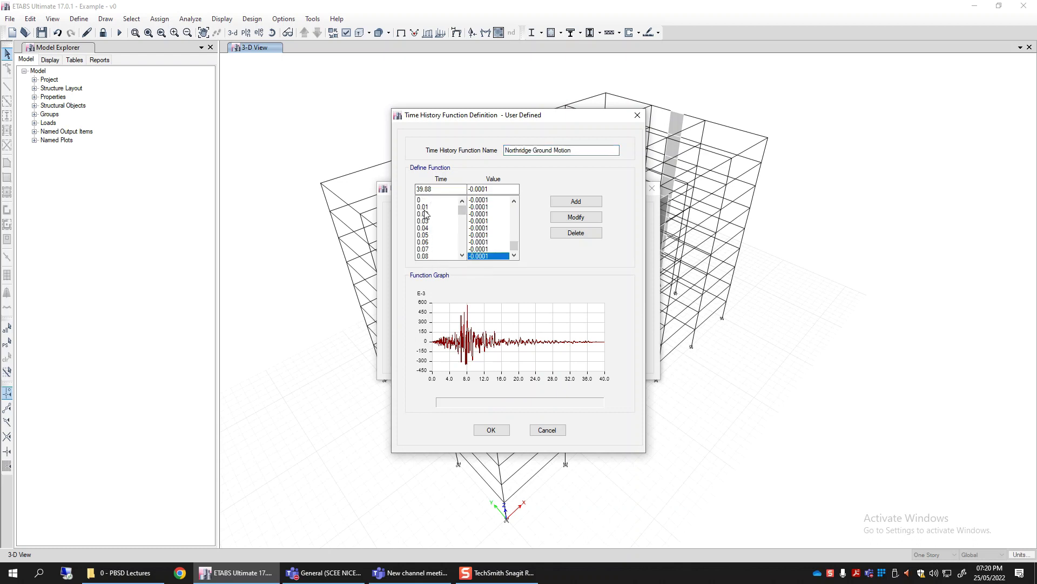
{"action": "left_click", "coordinate": [425, 208]}
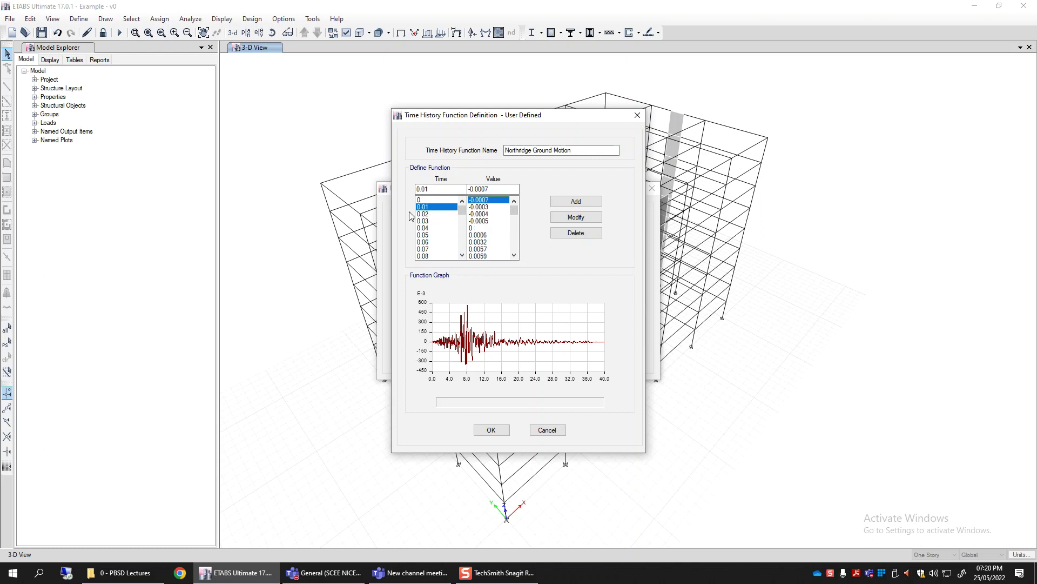
{"action": "left_click_drag", "start_coordinate": [462, 210], "coordinate": [519, 205]}
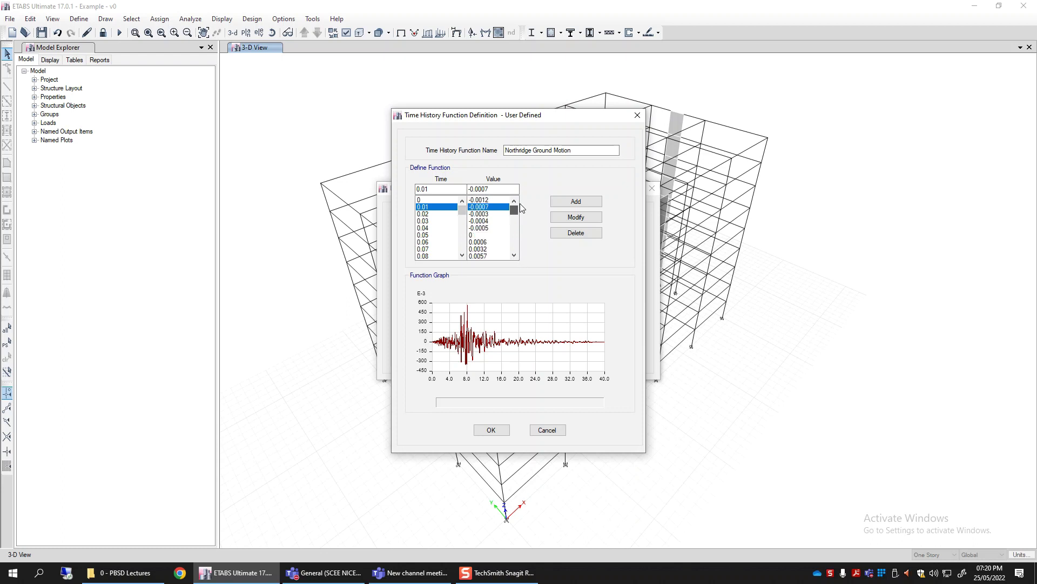
{"action": "left_click", "coordinate": [487, 201]}
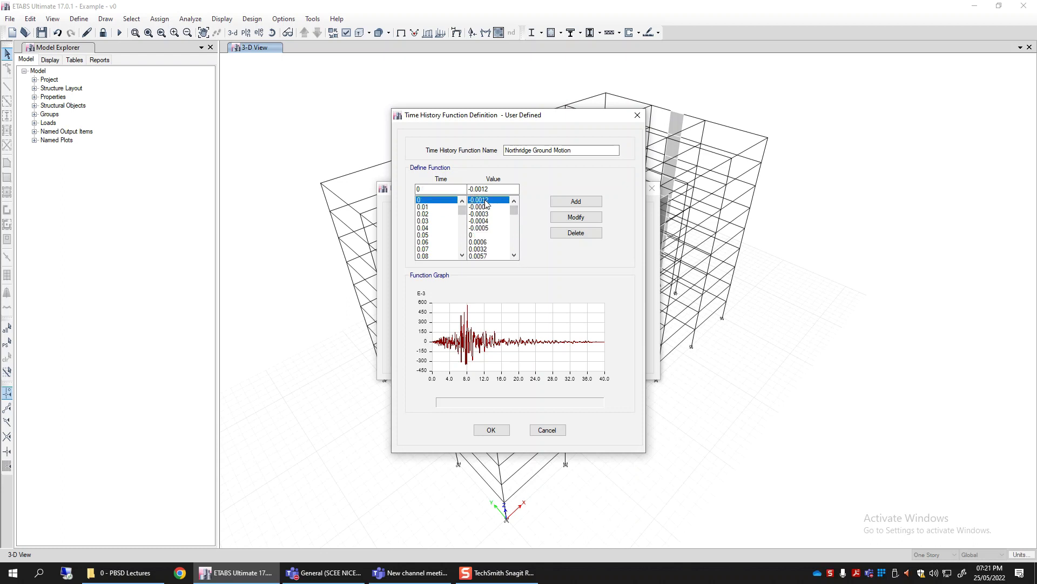
{"action": "left_click", "coordinate": [547, 430]}
{"action": "left_click", "coordinate": [608, 355]}
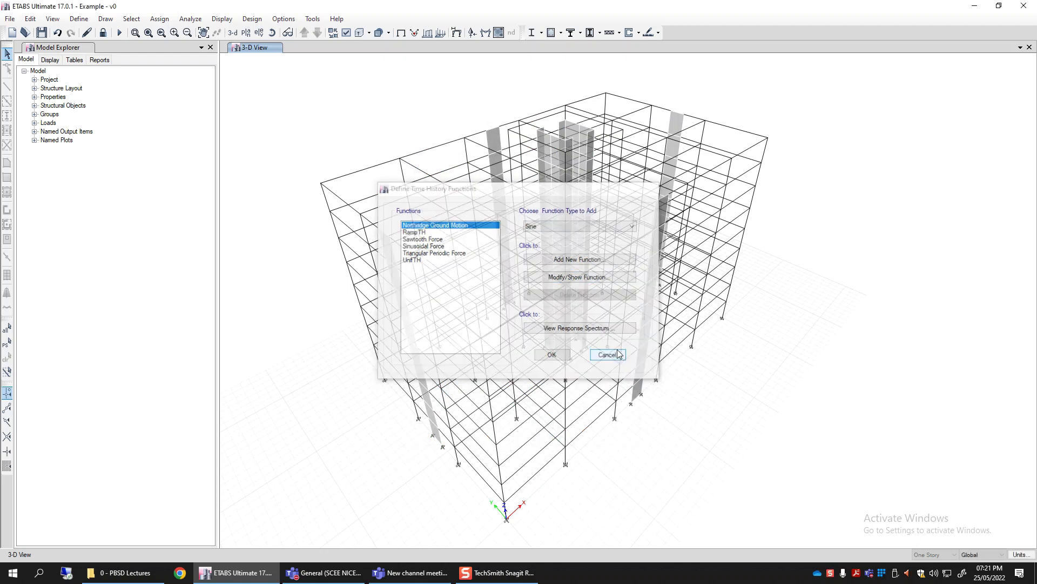
- Open the Northridge Ground Motion-1 load case again from the load case definitions
{"action": "left_click", "coordinate": [78, 18]}
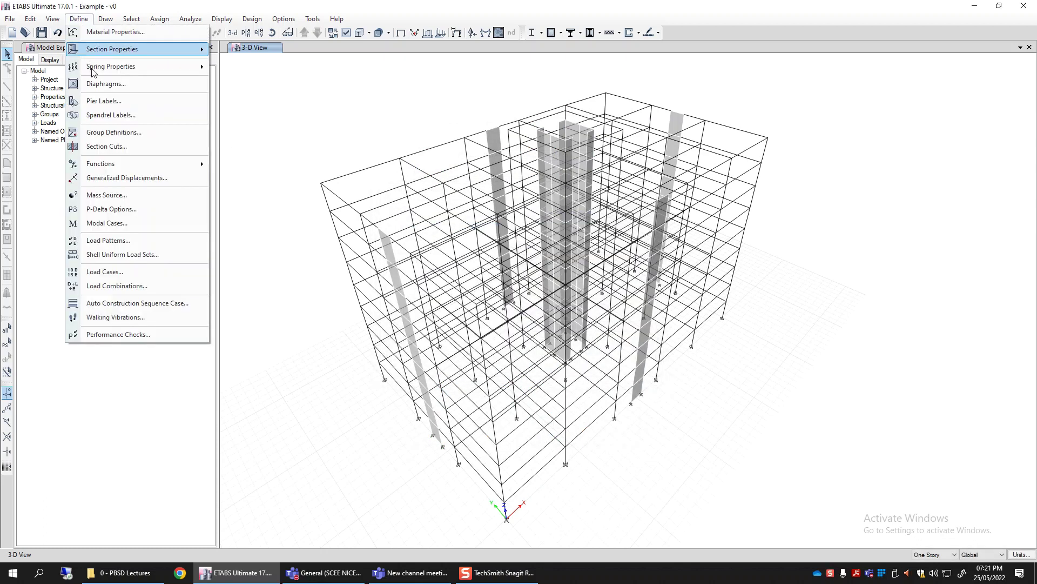
{"action": "left_click", "coordinate": [120, 274]}
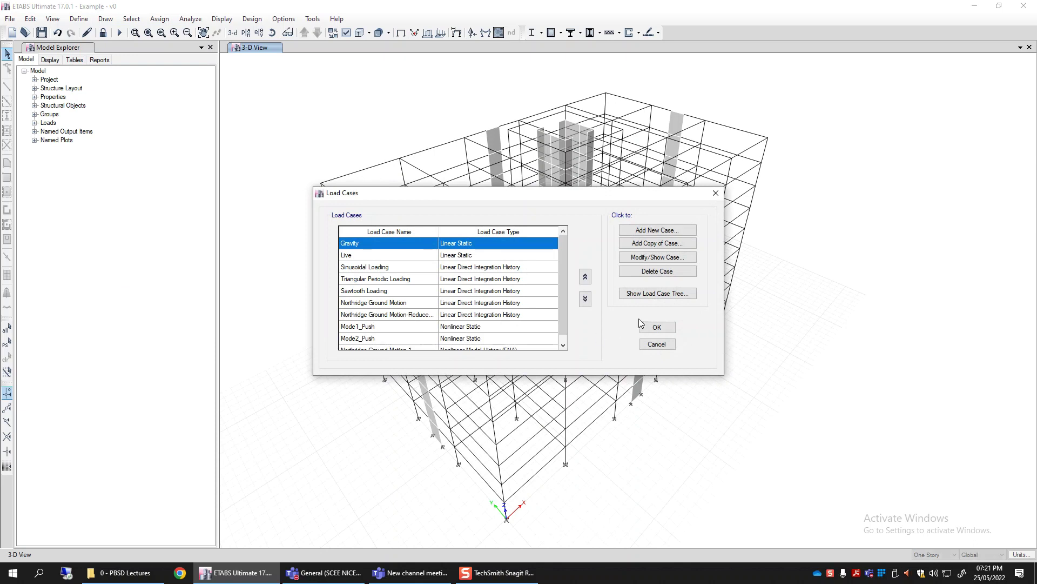
{"action": "left_click", "coordinate": [563, 345]}
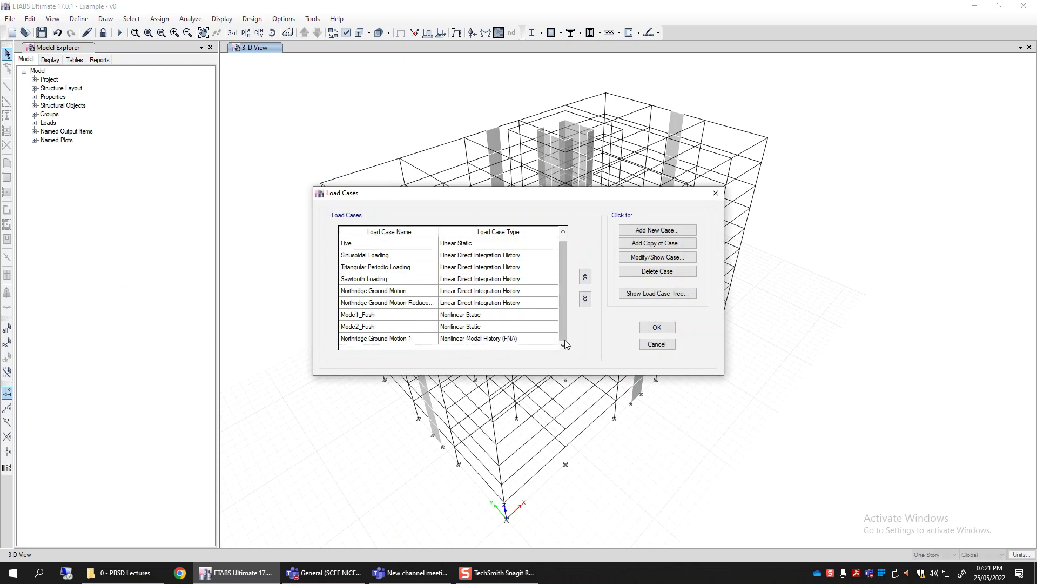
{"action": "left_click", "coordinate": [527, 338]}
{"action": "left_click", "coordinate": [652, 257]}
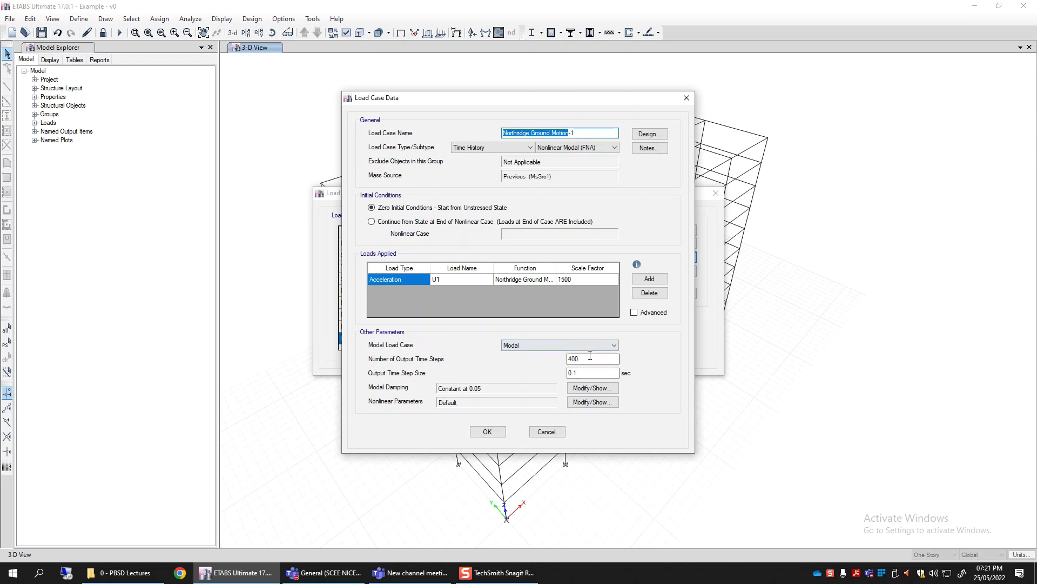
- Examine the number of output time steps and the output time step size of the Northridge Ground Motion-1 case
{"action": "double_click", "coordinate": [574, 359]}
{"action": "double_click", "coordinate": [570, 373]}
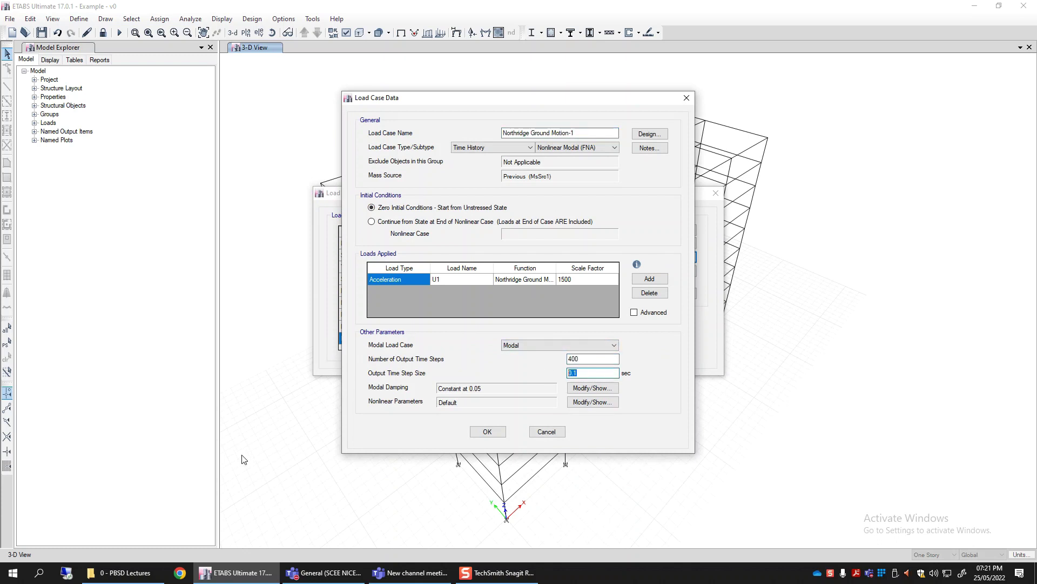
{"action": "left_click", "coordinate": [594, 373]}
{"action": "key", "text": "shift+Tab"}
{"action": "key", "text": "End"}
{"action": "left_click", "coordinate": [578, 372]}
{"action": "double_click", "coordinate": [600, 372]}
{"action": "left_click", "coordinate": [611, 361]}
{"action": "left_click", "coordinate": [583, 373]}
{"action": "double_click", "coordinate": [581, 359]}
{"action": "double_click", "coordinate": [589, 373]}
- Inspect the modal damping type and constant damping value of the load case and close them without changes
{"action": "left_click", "coordinate": [598, 392]}
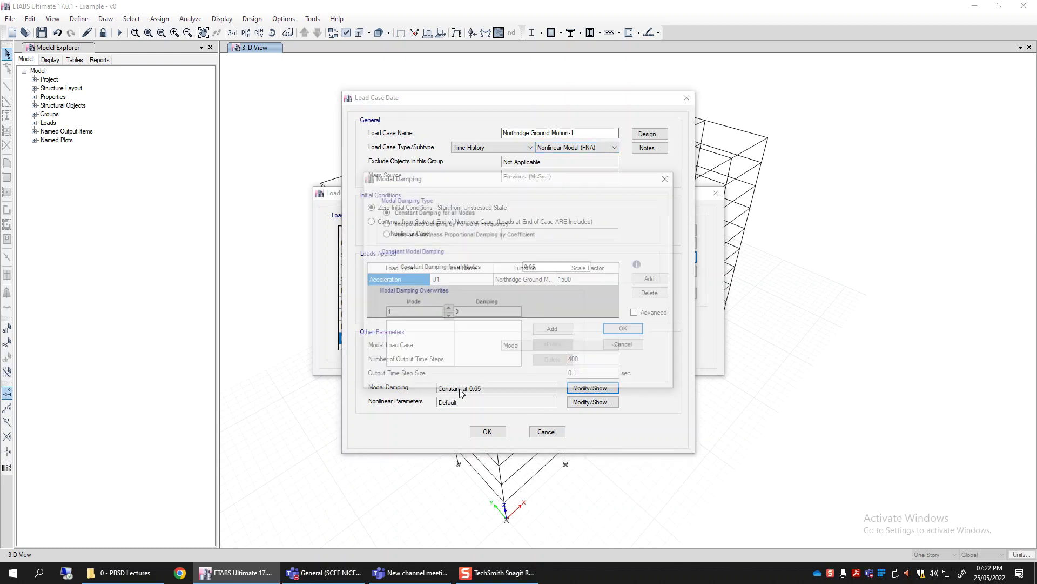
{"action": "left_click", "coordinate": [556, 266]}
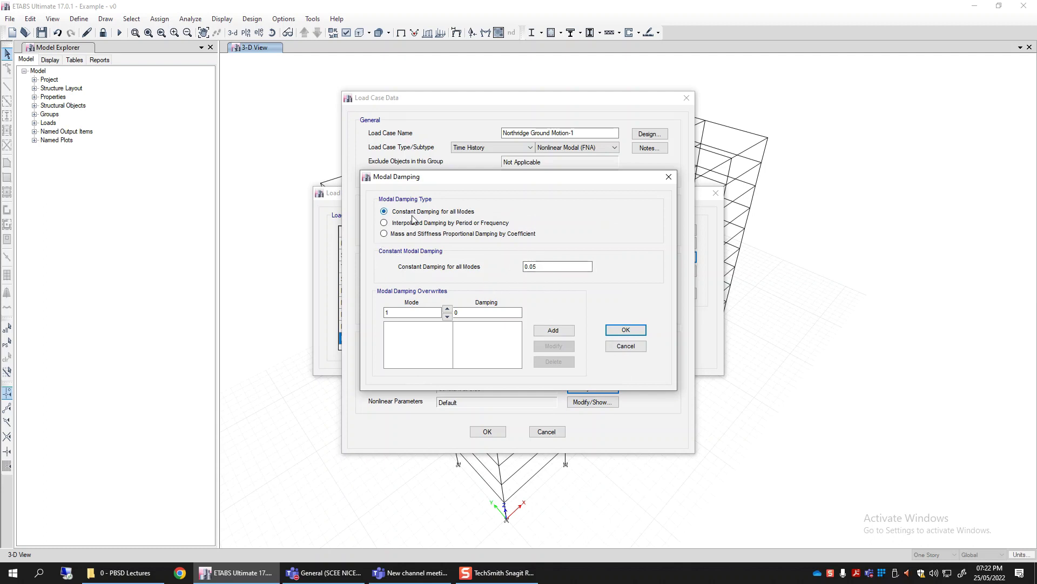
{"action": "left_click", "coordinate": [634, 348]}
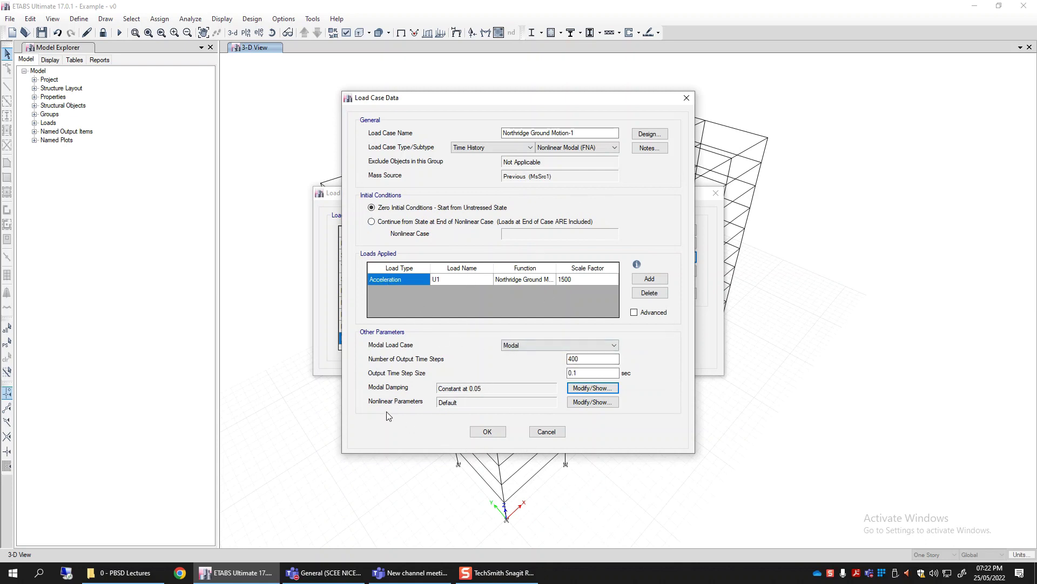
- Review the nonlinear solution control parameters of Northridge Ground Motion-1 and close the load case without changes
{"action": "left_click", "coordinate": [602, 403]}
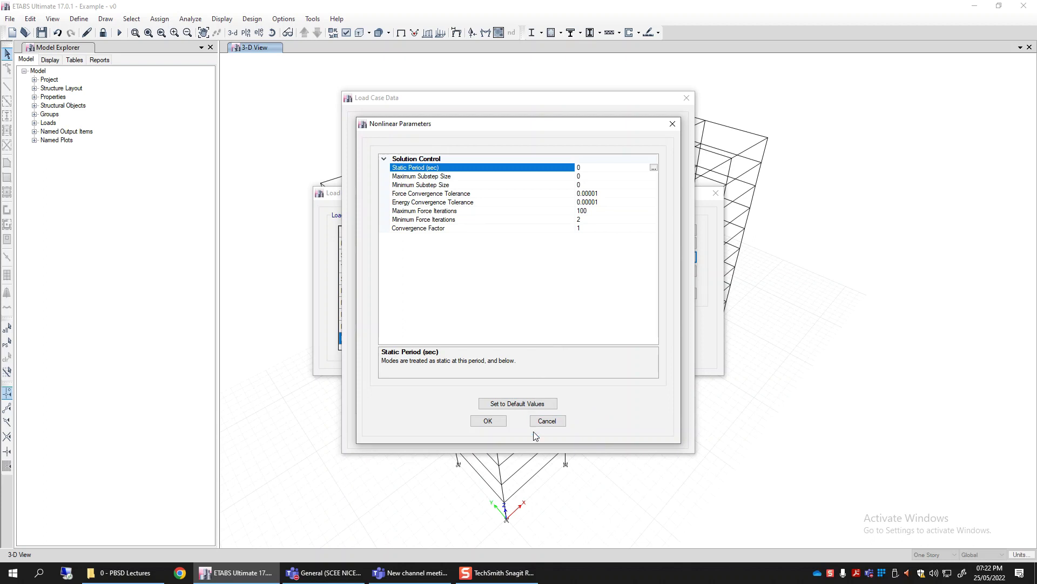
{"action": "left_click", "coordinate": [547, 421]}
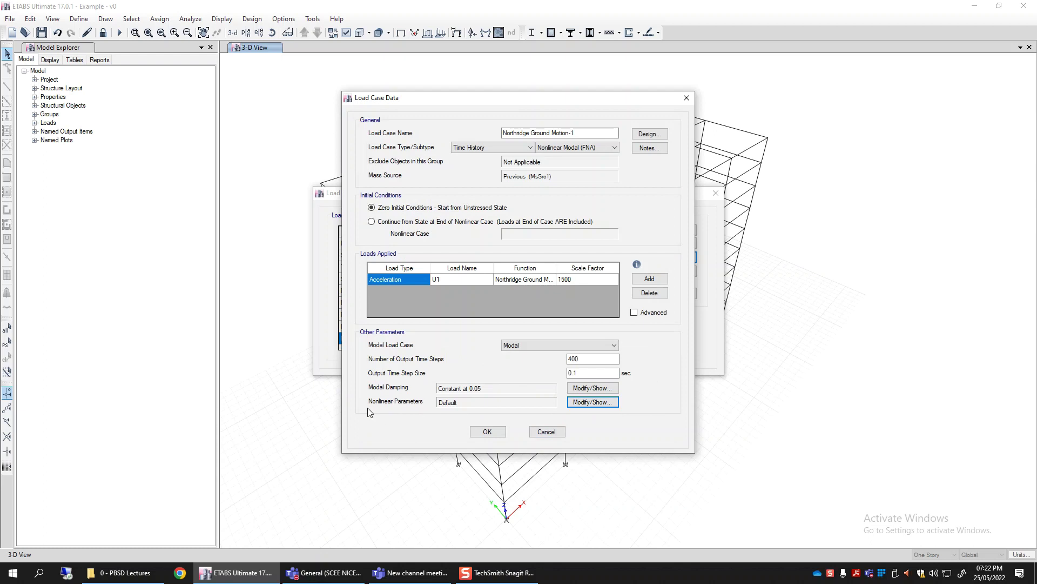
{"action": "left_click", "coordinate": [592, 401]}
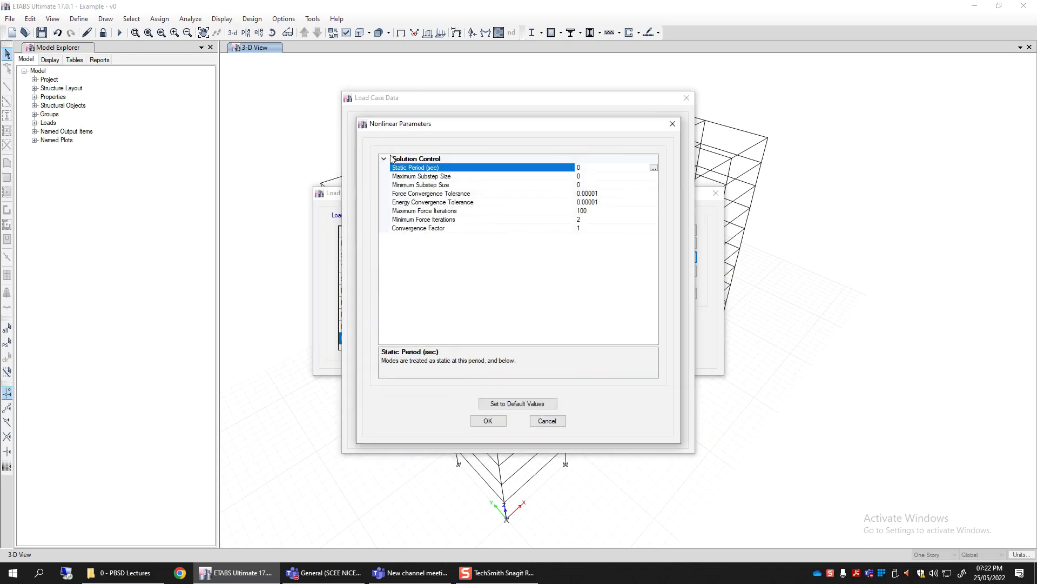
{"action": "left_click", "coordinate": [547, 420]}
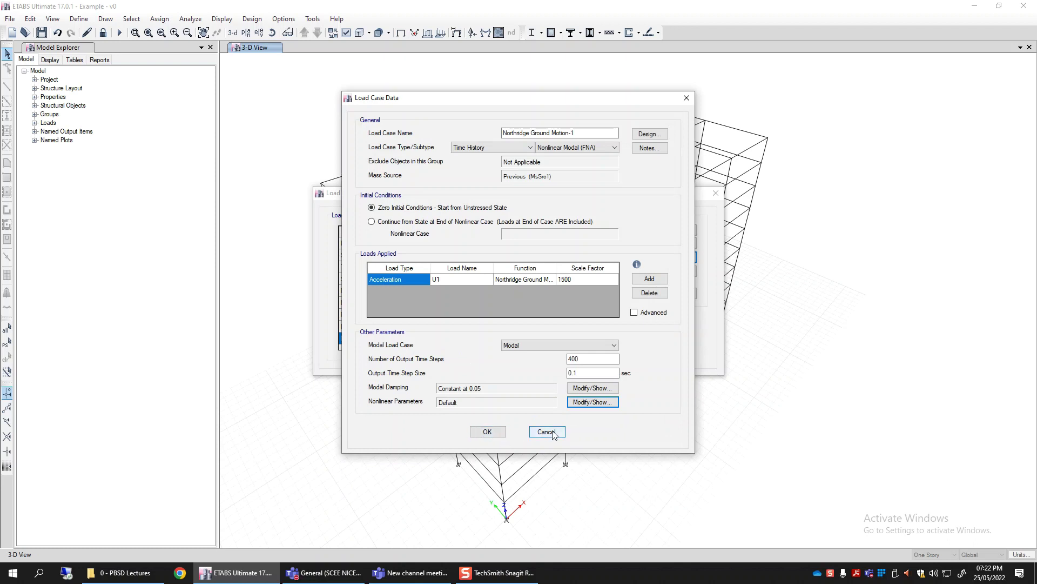
{"action": "left_click", "coordinate": [547, 432]}
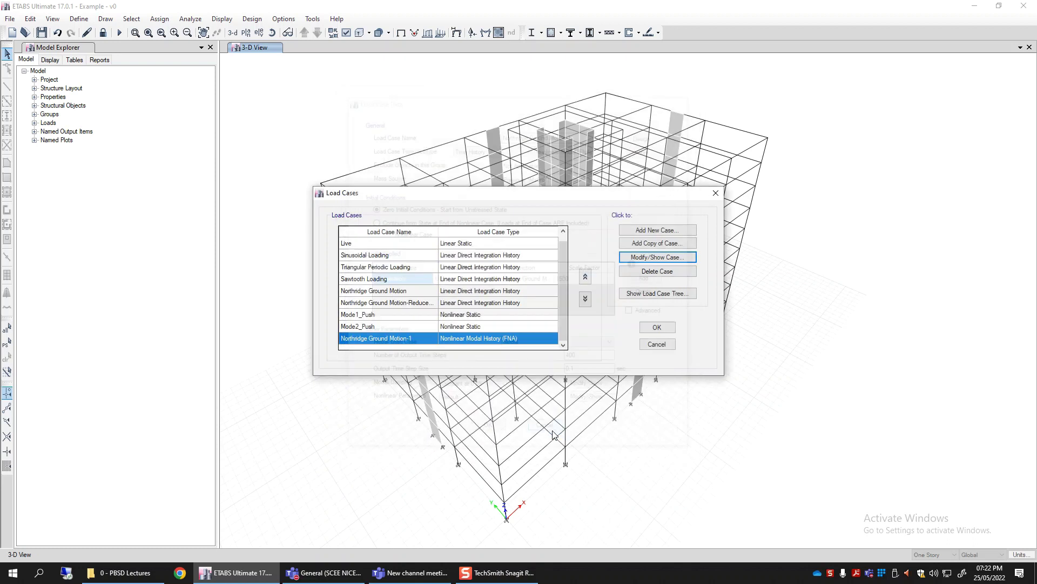
- Try continuing Northridge Ground Motion-1 from the end state of a nonlinear case, restoring zero initial conditions and cancelling the edit
{"action": "left_click", "coordinate": [670, 258]}
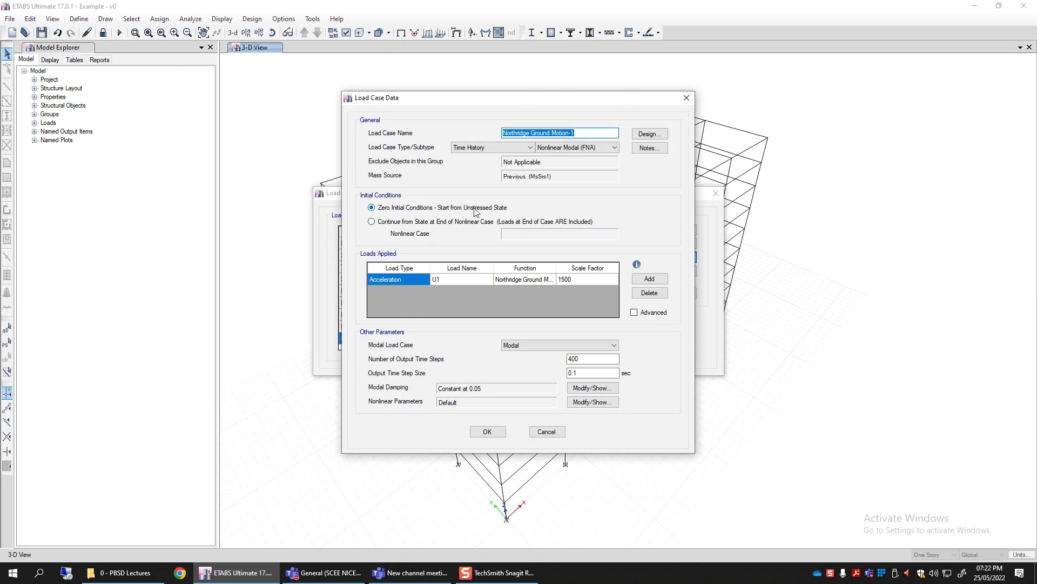
{"action": "left_click", "coordinate": [394, 224]}
{"action": "left_click", "coordinate": [569, 234]}
{"action": "left_click", "coordinate": [376, 222]}
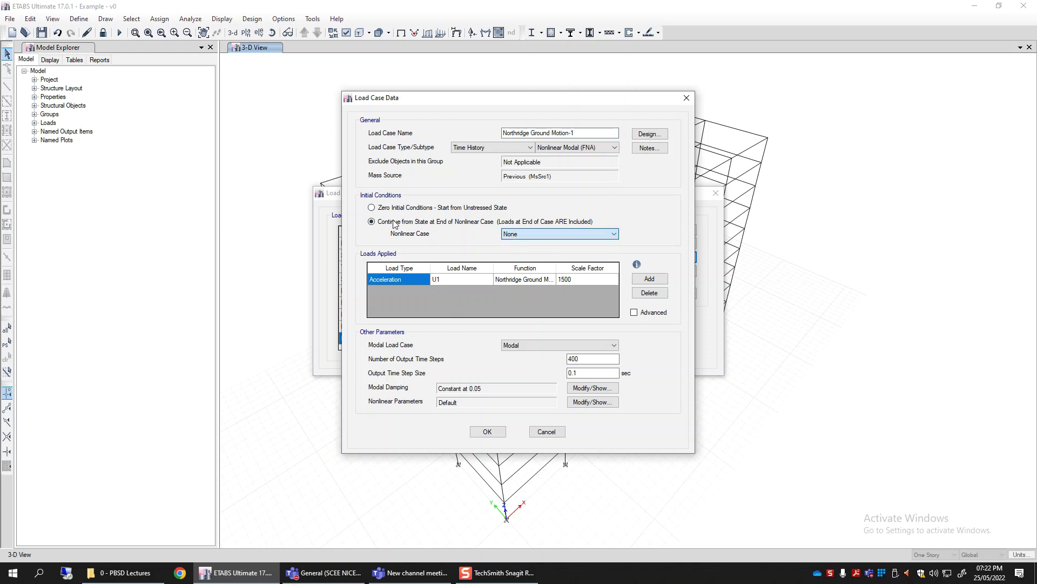
{"action": "left_click", "coordinate": [518, 235]}
{"action": "left_click", "coordinate": [535, 244]}
{"action": "left_click", "coordinate": [429, 208]}
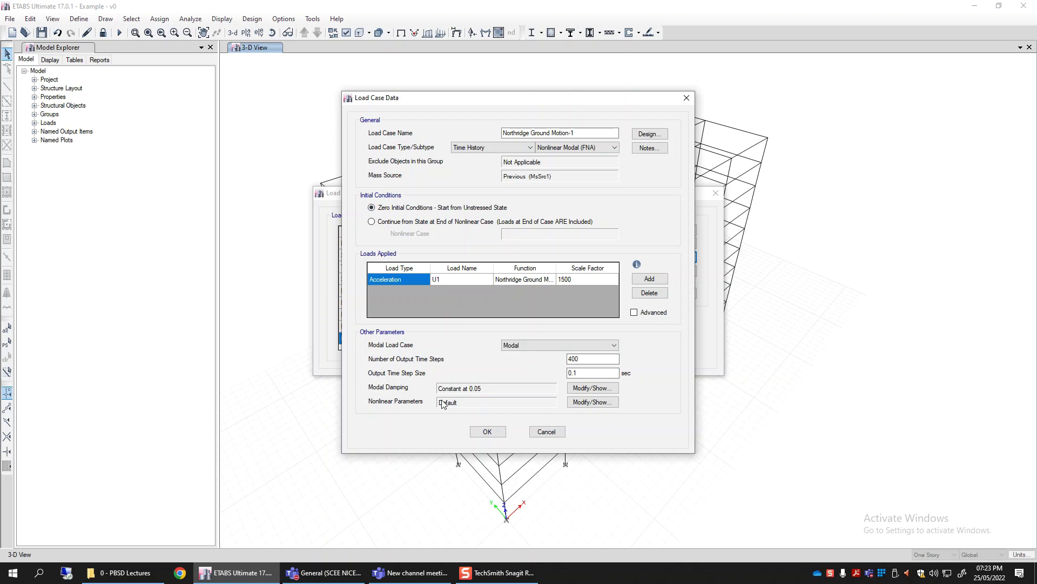
{"action": "left_click", "coordinate": [556, 435]}
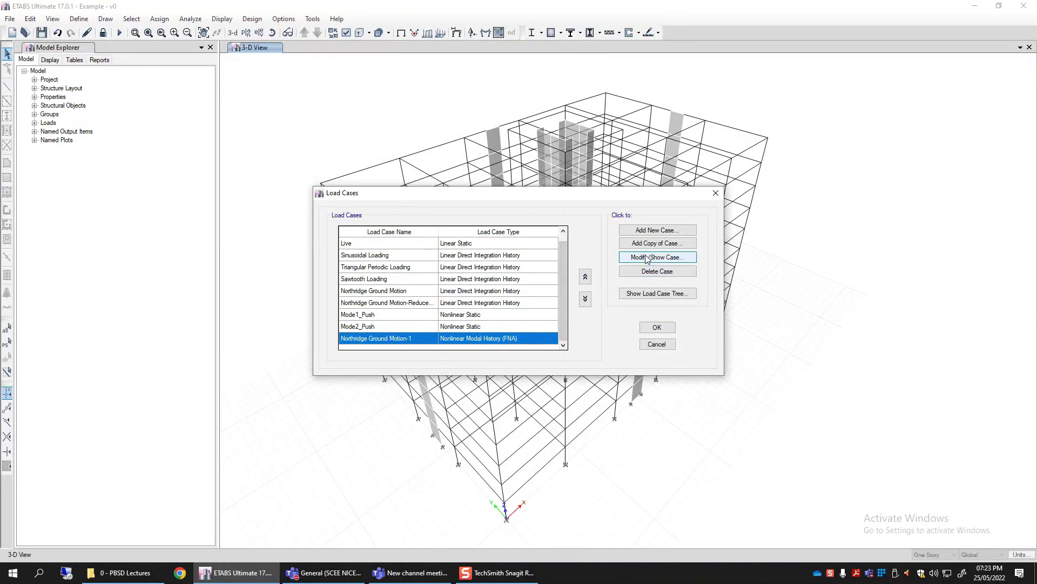
- Add a second applied load of type Acceleration in direction U2 to the Northridge Ground Motion-1 case
{"action": "left_click", "coordinate": [657, 257]}
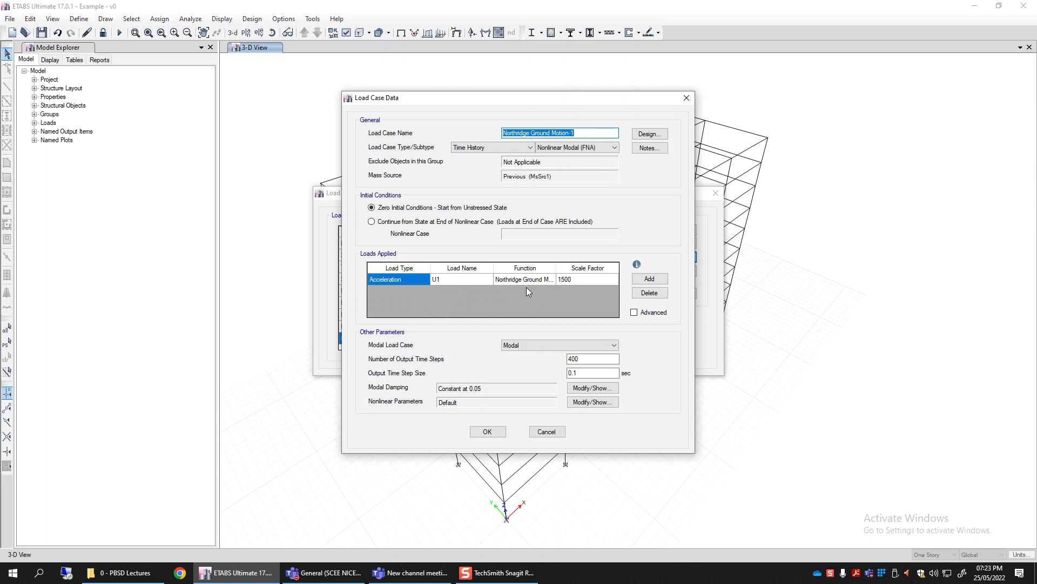
{"action": "left_click", "coordinate": [650, 278]}
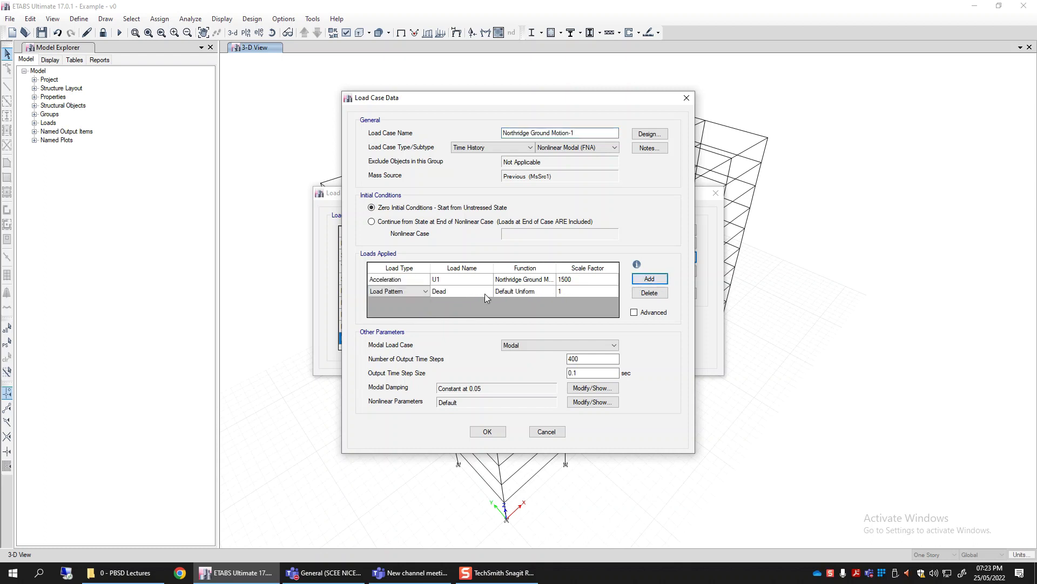
{"action": "left_click", "coordinate": [471, 293]}
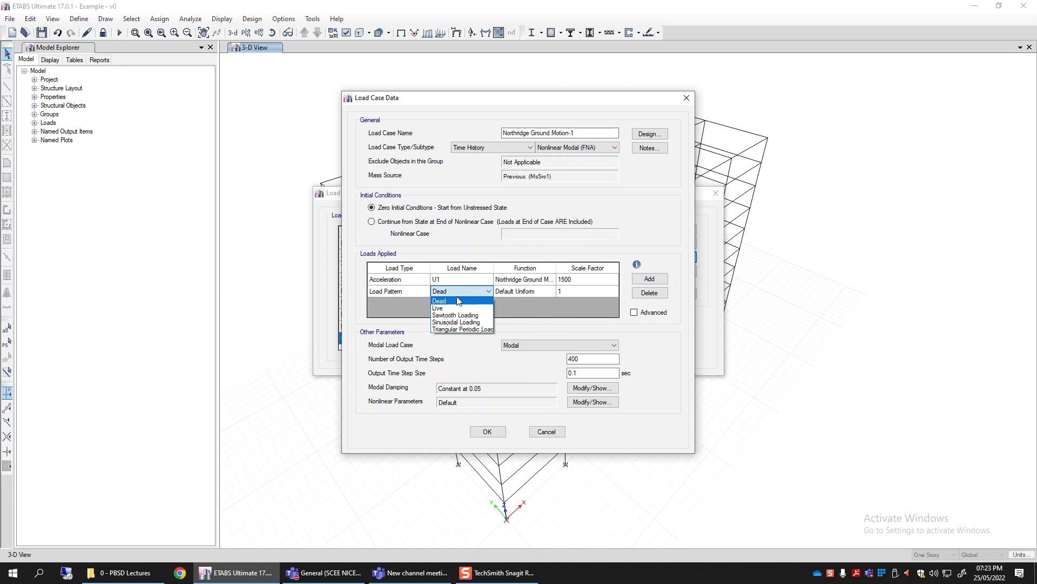
{"action": "left_click", "coordinate": [406, 290]}
{"action": "left_click", "coordinate": [405, 290]}
{"action": "left_click", "coordinate": [388, 308]}
{"action": "left_click", "coordinate": [455, 291]}
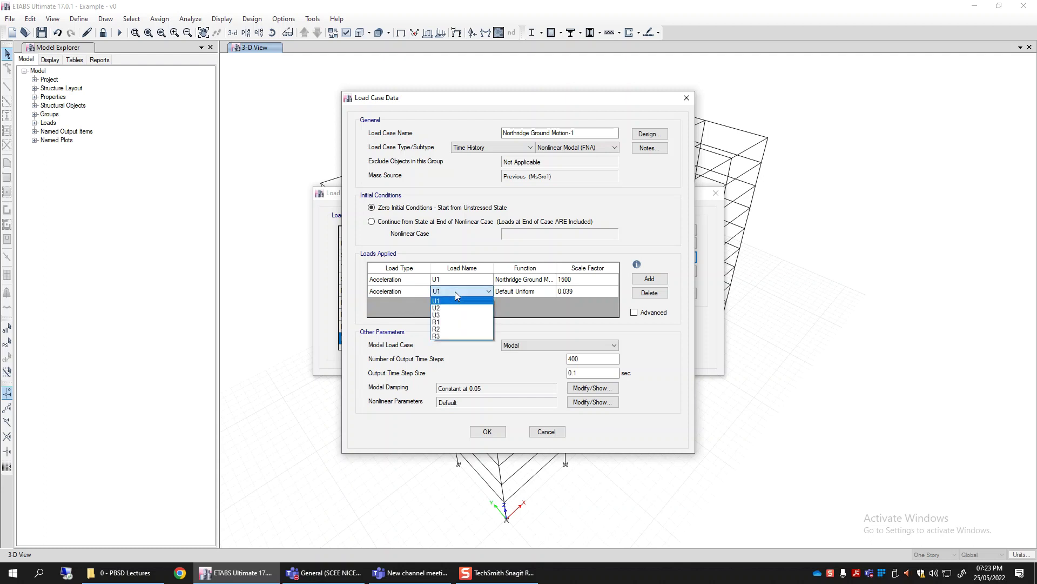
{"action": "left_click", "coordinate": [446, 306]}
- Assign the Northridge Ground Motion function to the U2 acceleration load of the Northridge Ground Motion-1 case
{"action": "left_click", "coordinate": [515, 293]}
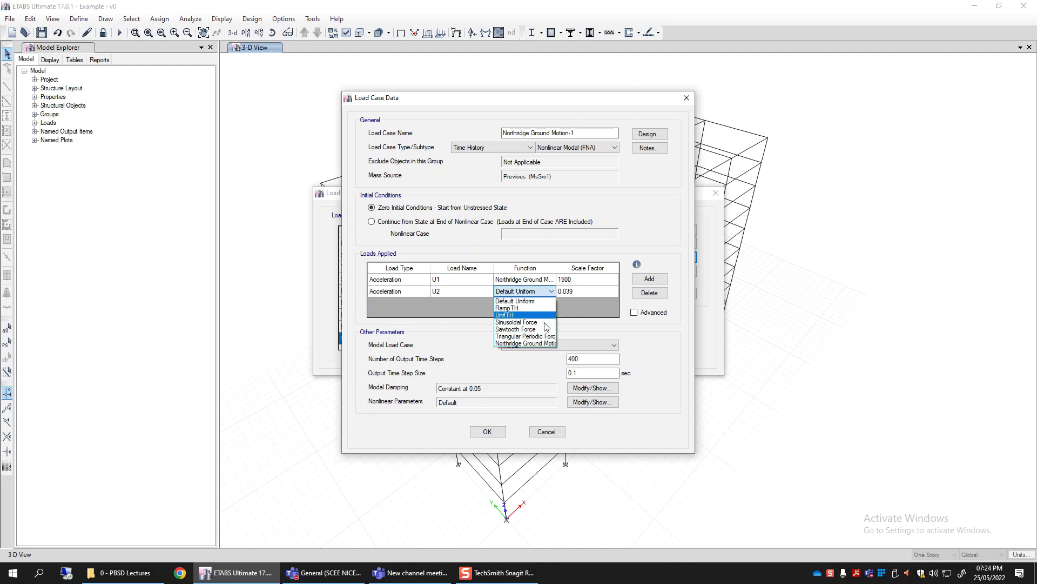
{"action": "left_click", "coordinate": [525, 279]}
{"action": "left_click", "coordinate": [527, 279]}
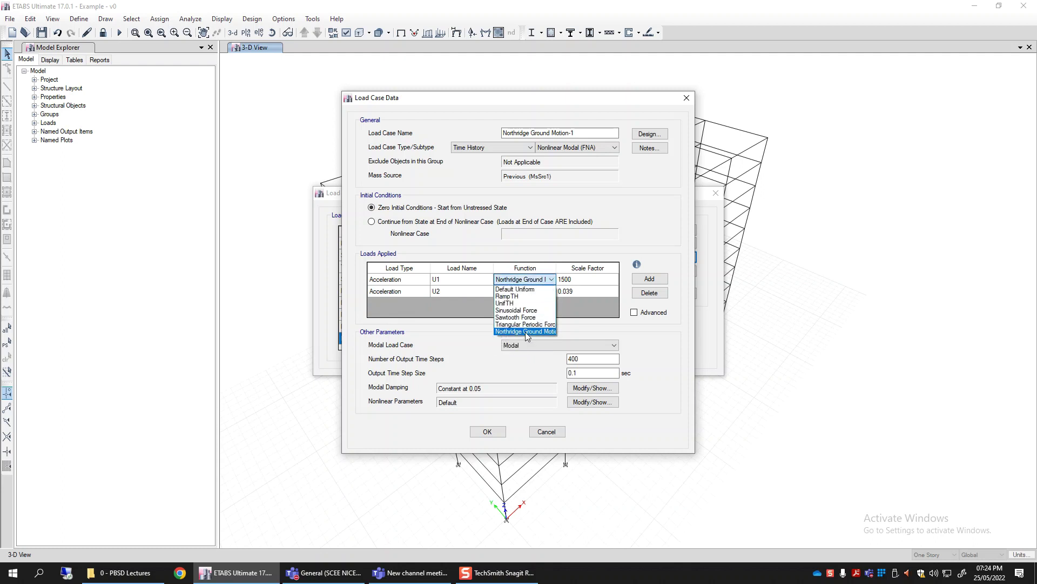
{"action": "left_click", "coordinate": [523, 331]}
{"action": "left_click", "coordinate": [537, 291]}
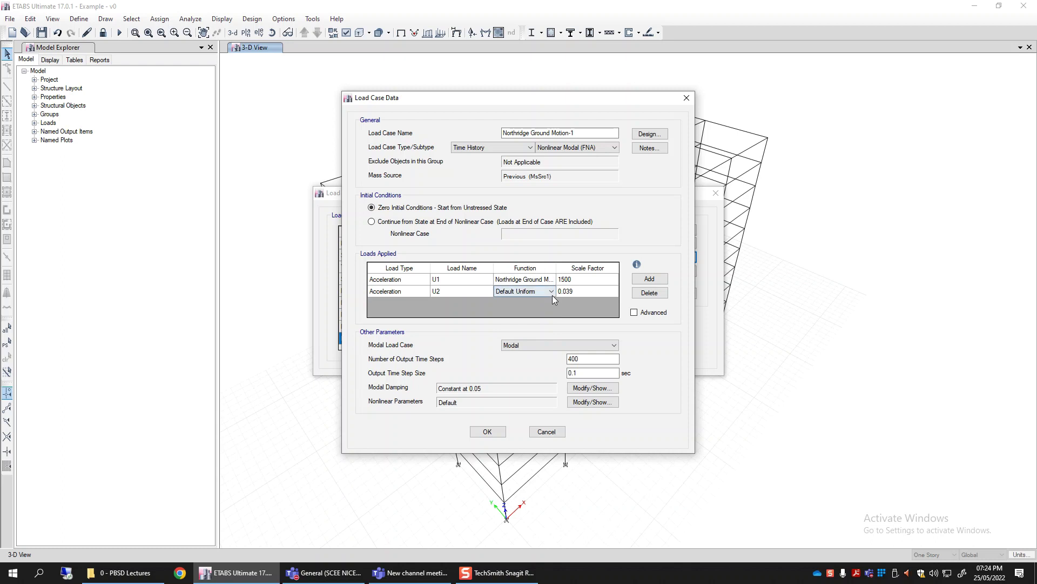
{"action": "left_click", "coordinate": [551, 294]}
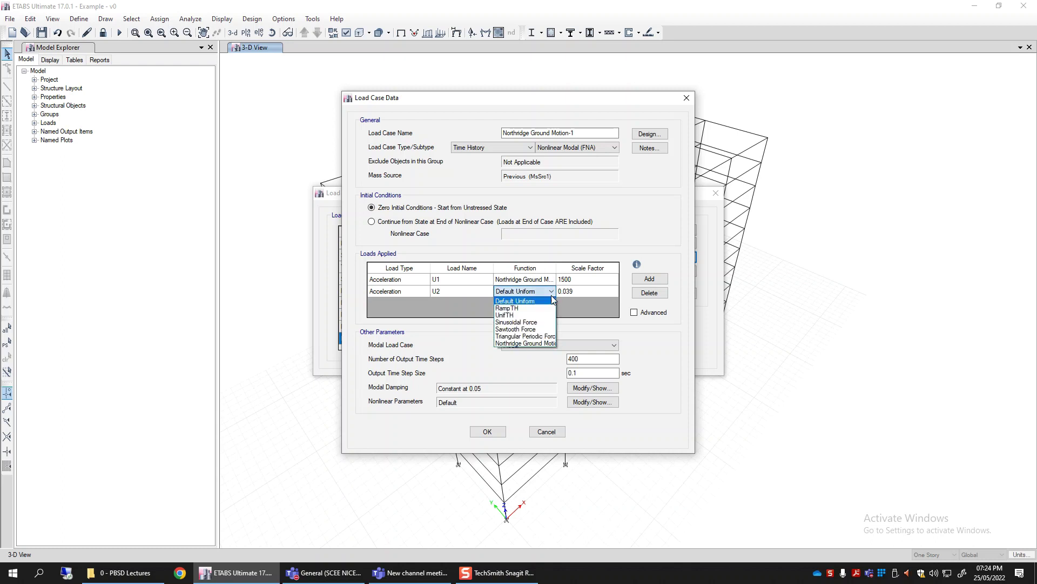
{"action": "left_click", "coordinate": [543, 345]}
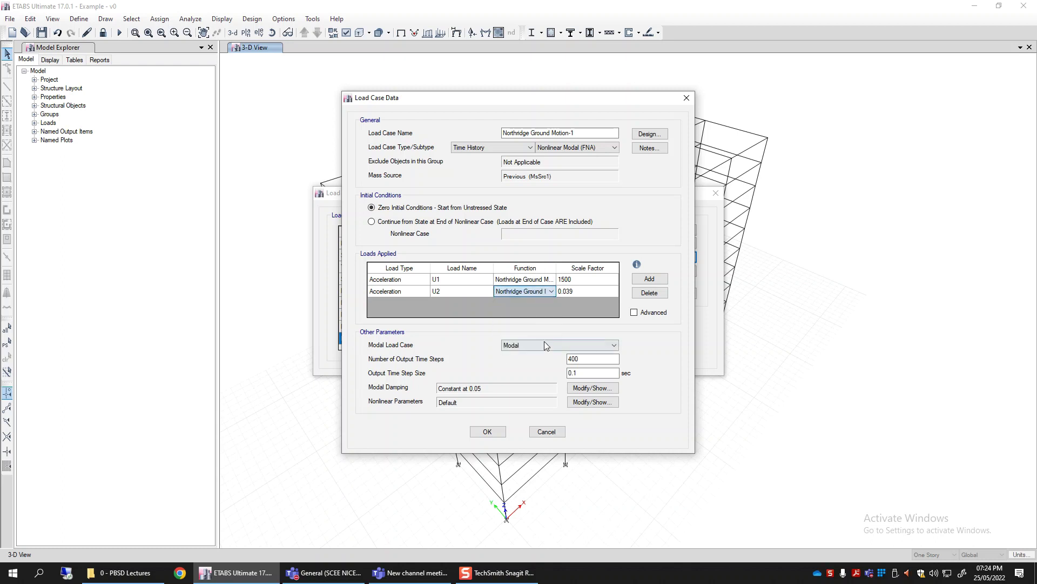
{"action": "left_click", "coordinate": [593, 295]}
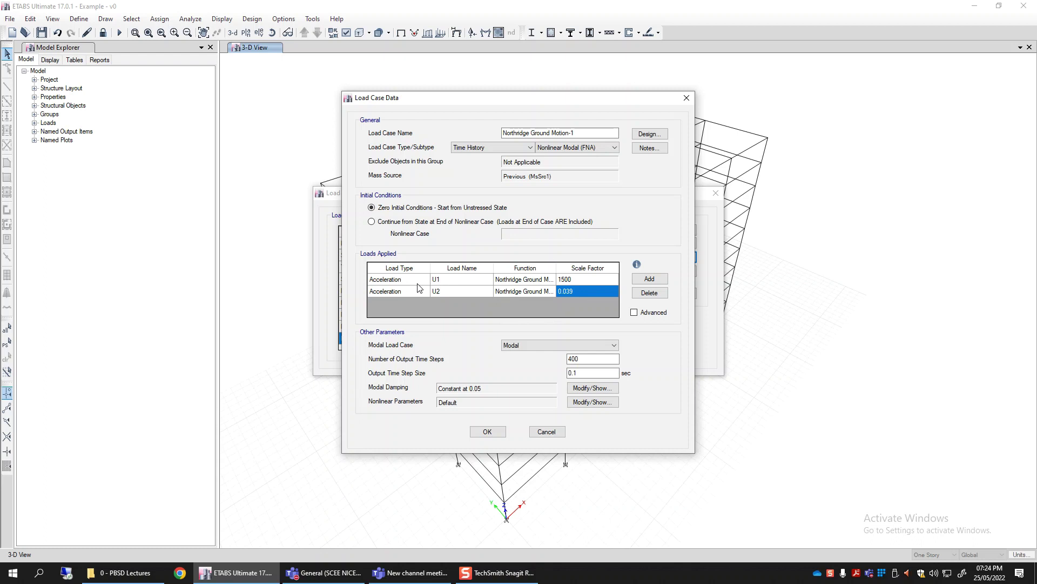
- Compare the directions and time-history functions assigned to the U1 and U2 acceleration loads of the Northridge Ground Motion-1 case
{"action": "left_click", "coordinate": [540, 282]}
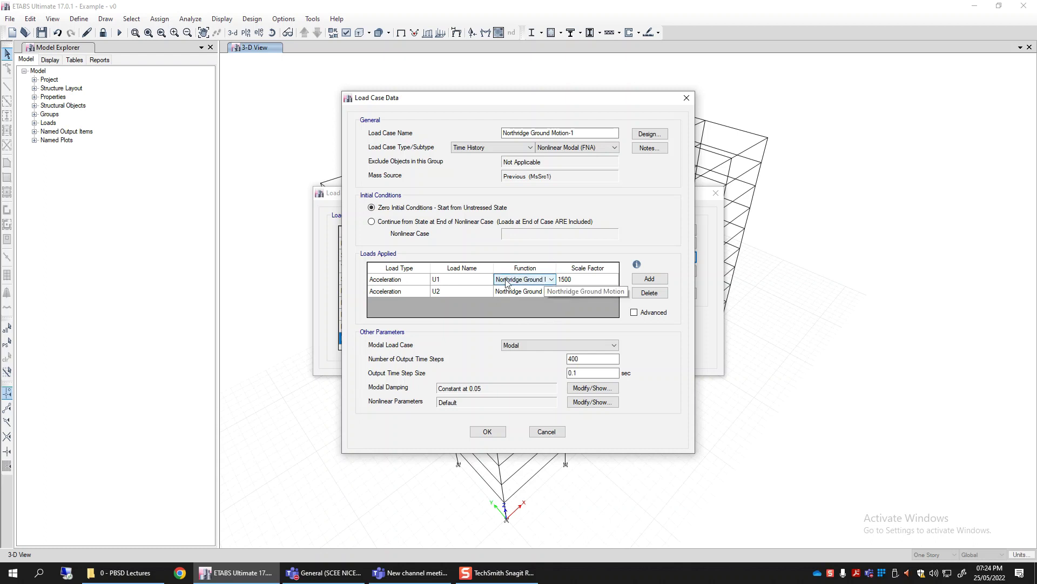
{"action": "left_click", "coordinate": [466, 281]}
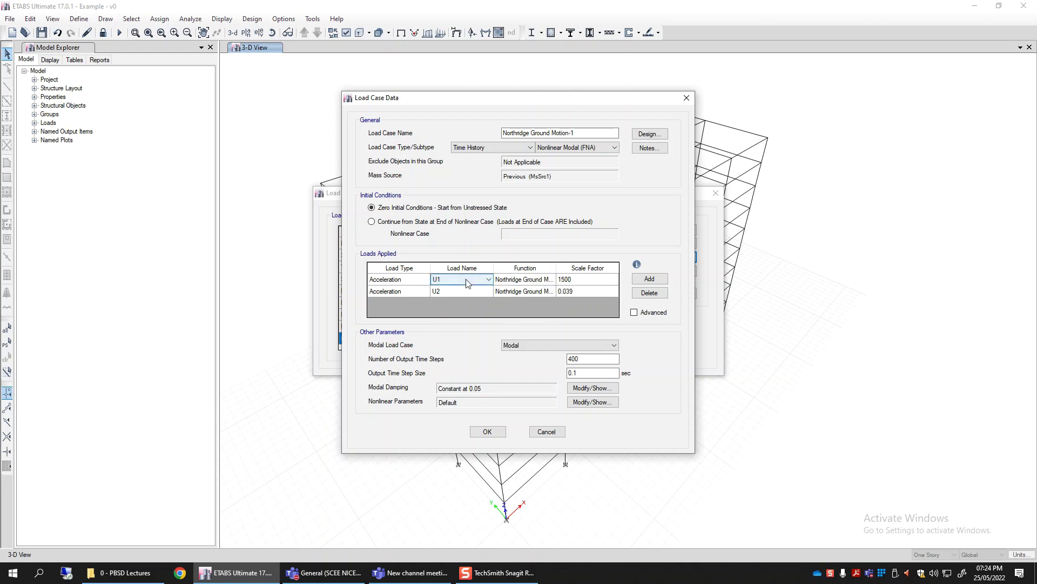
{"action": "left_click", "coordinate": [534, 295]}
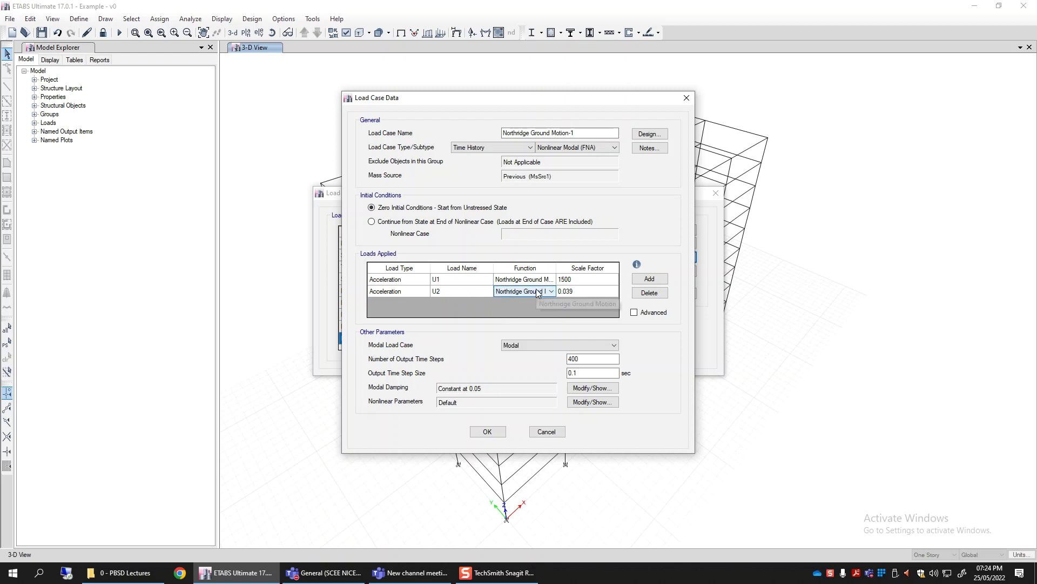
{"action": "left_click", "coordinate": [446, 292]}
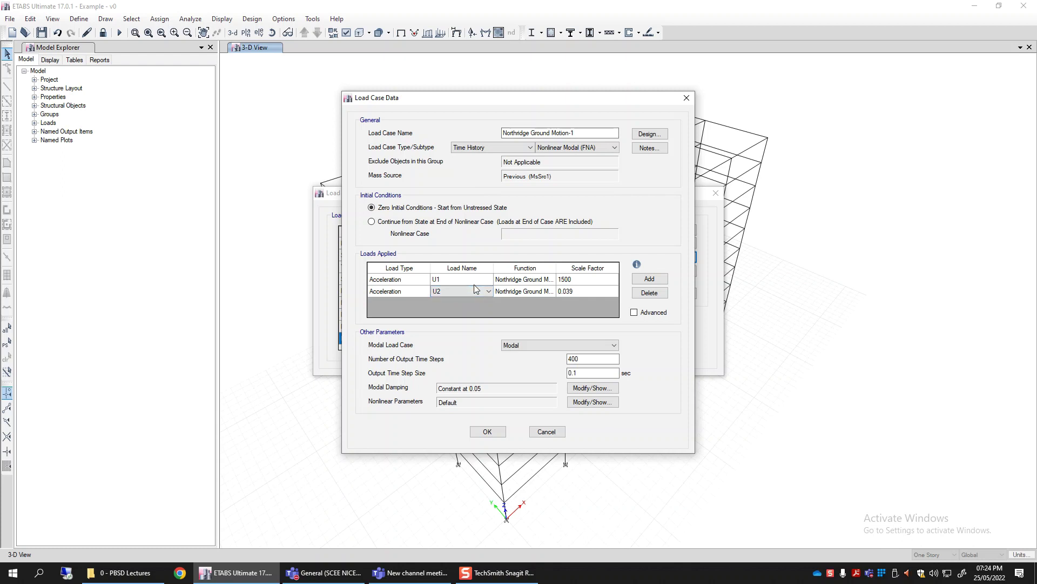
{"action": "left_click", "coordinate": [514, 280]}
{"action": "left_click", "coordinate": [529, 280]}
{"action": "left_click", "coordinate": [528, 280]}
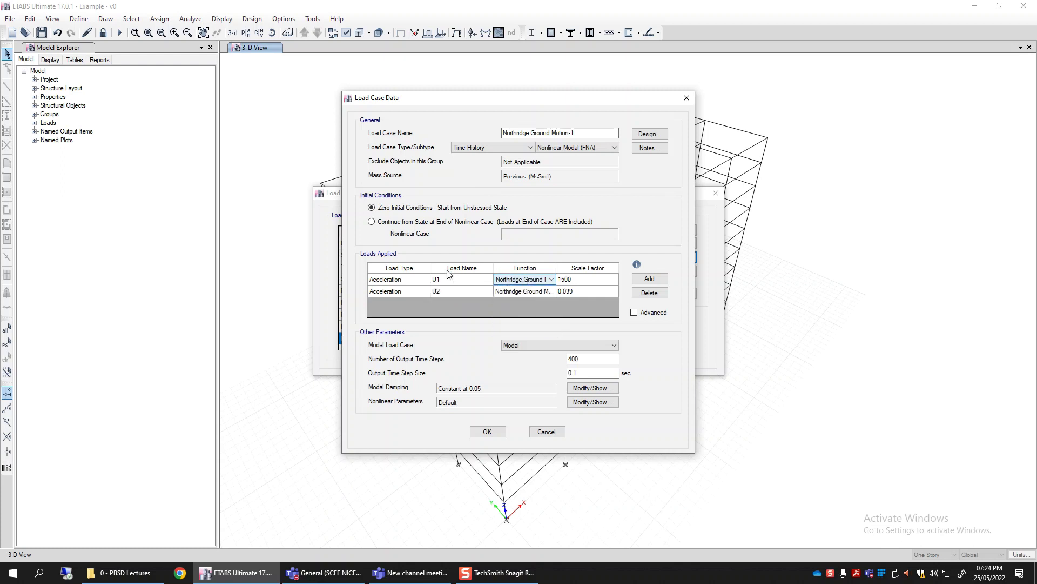
{"action": "left_click", "coordinate": [443, 281]}
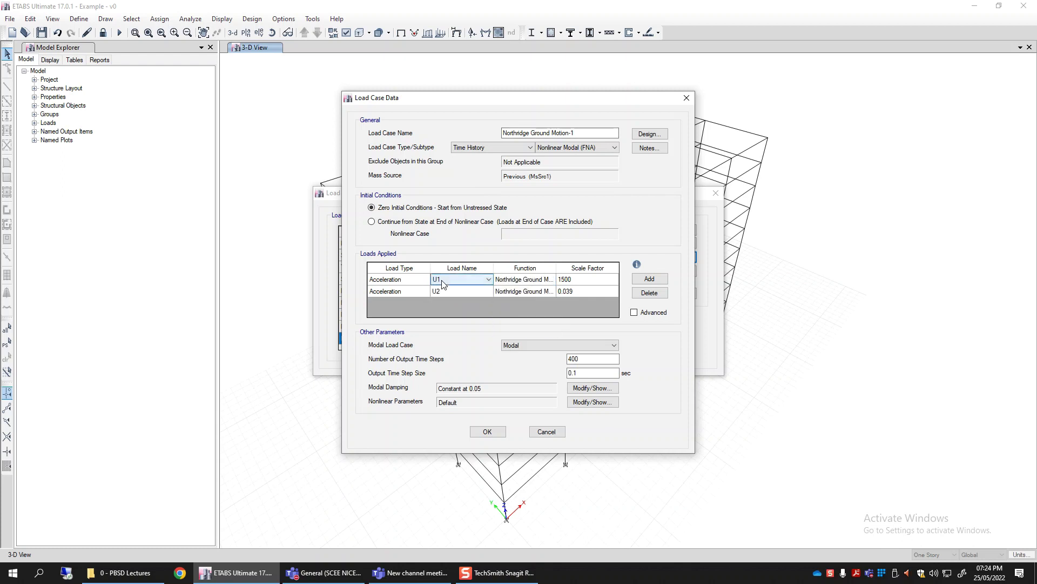
{"action": "left_click", "coordinate": [533, 292]}
{"action": "left_click", "coordinate": [527, 291]}
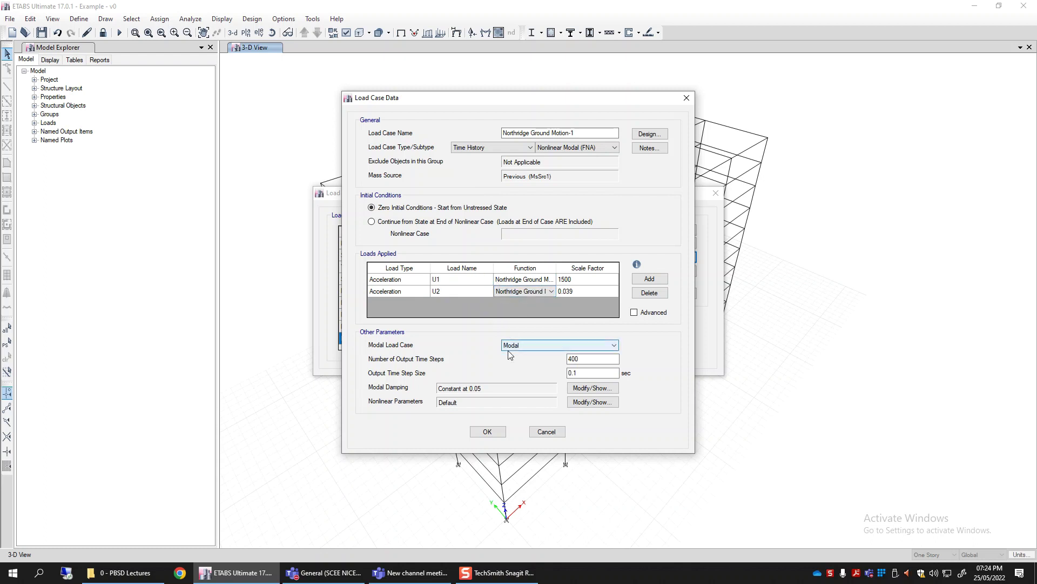
{"action": "left_click", "coordinate": [527, 291]}
{"action": "left_click", "coordinate": [506, 298]}
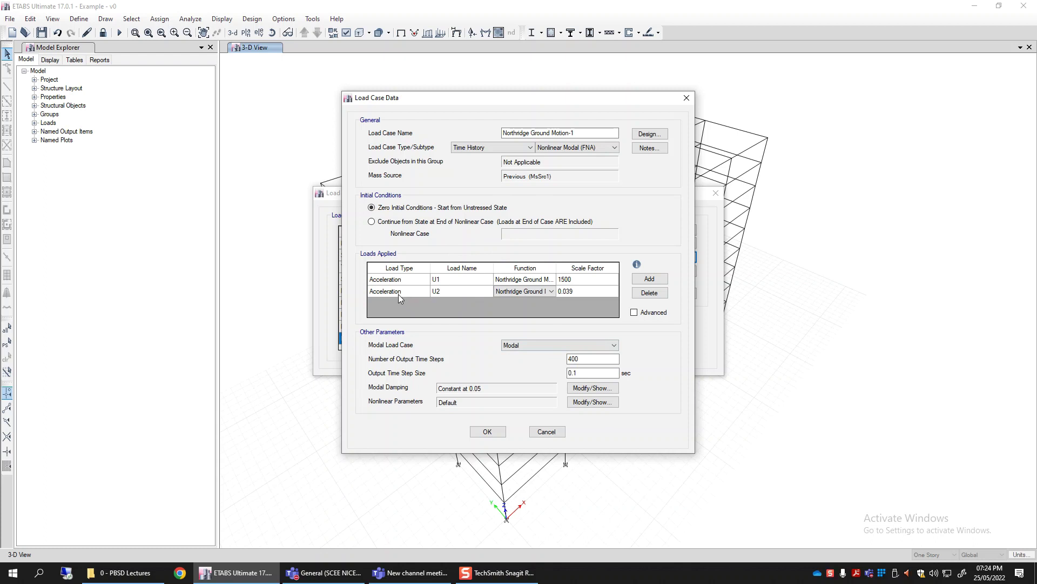
{"action": "left_click", "coordinate": [418, 293]}
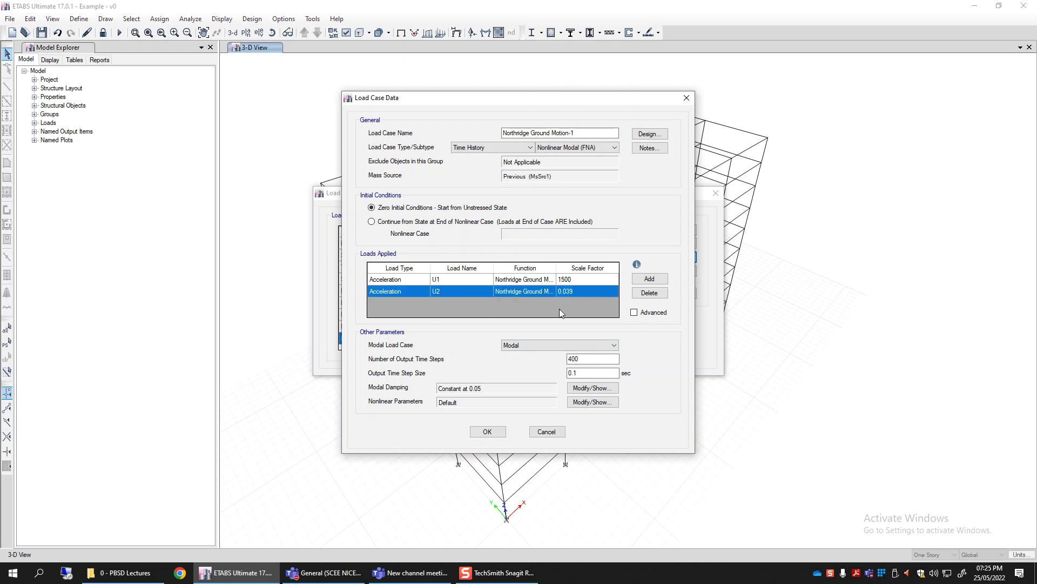
{"action": "left_click", "coordinate": [455, 281]}
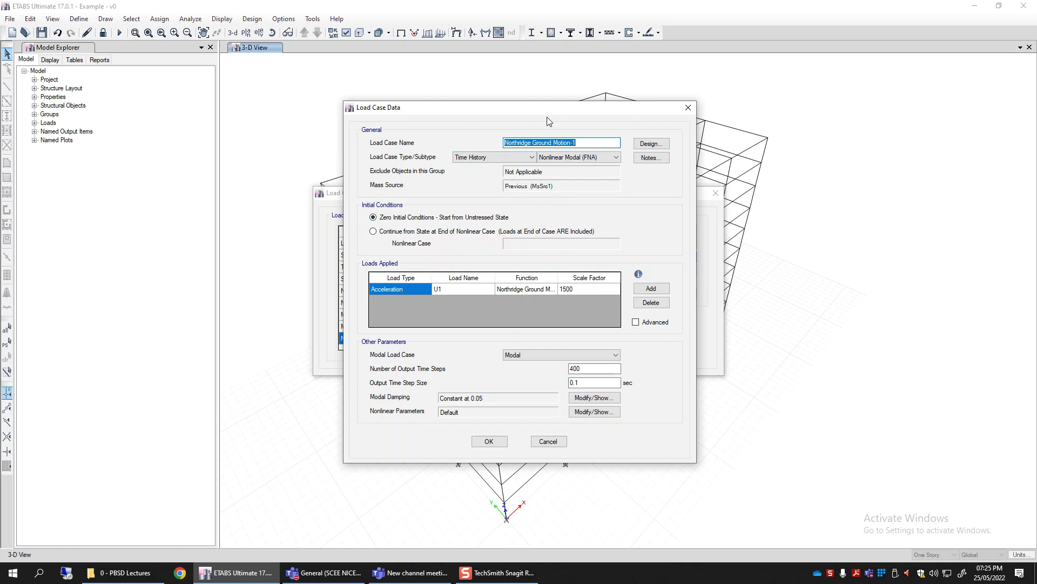
{"action": "mouse_move", "coordinate": [562, 115]}
{"action": "left_mouse_down"}
{"action": "mouse_move", "coordinate": [558, 99]}
{"action": "mouse_move", "coordinate": [558, 108]}
{"action": "left_mouse_up"}
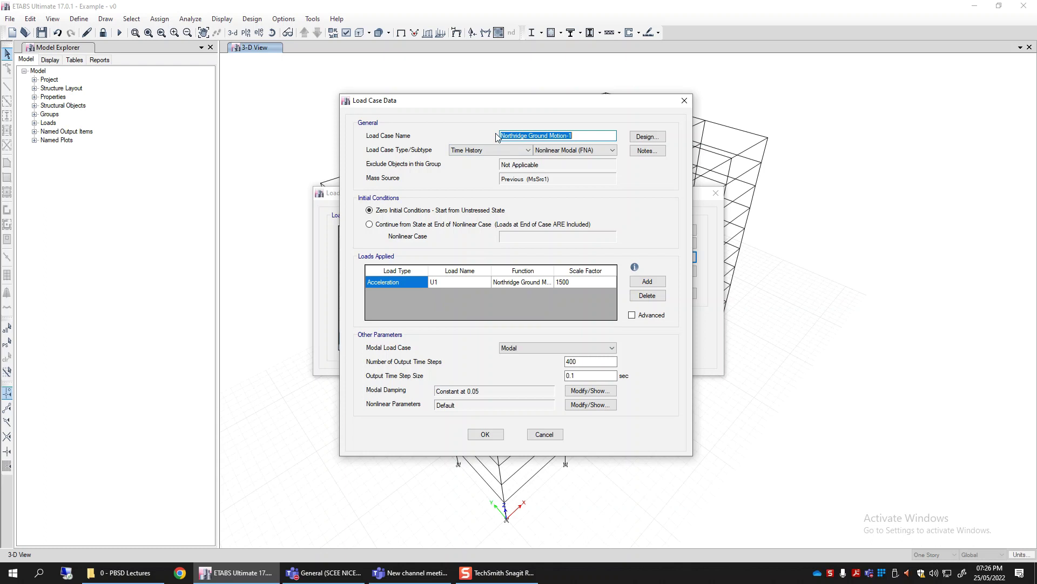
{"action": "left_click", "coordinate": [578, 136]}
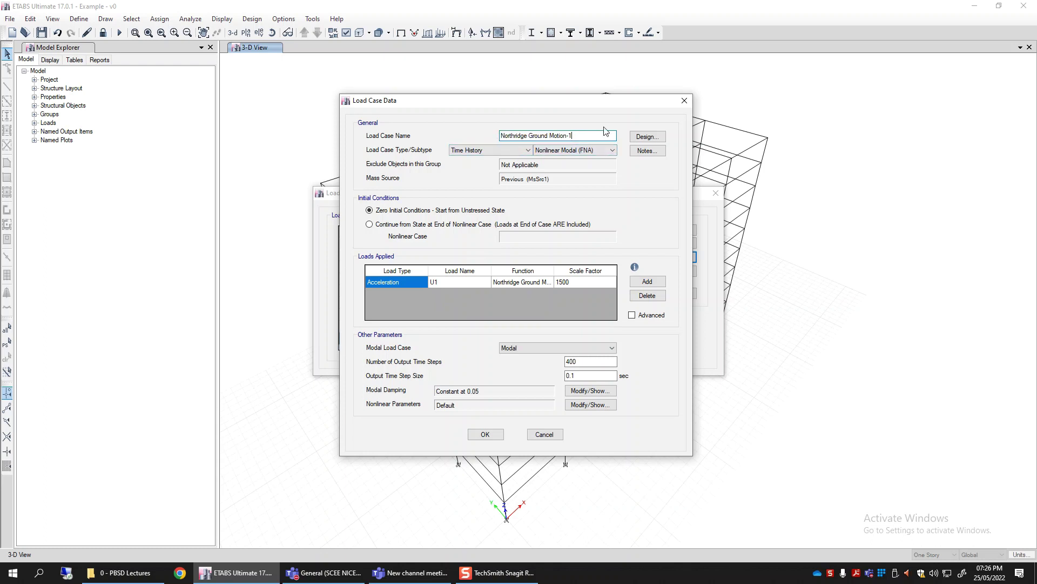
{"action": "left_click_drag", "start_coordinate": [587, 106], "coordinate": [596, 111]}
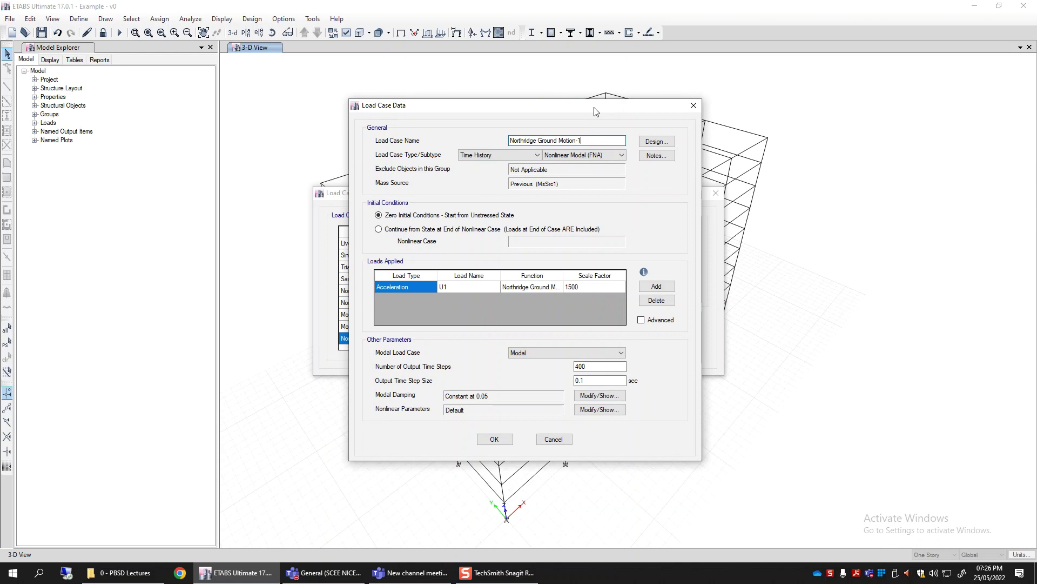